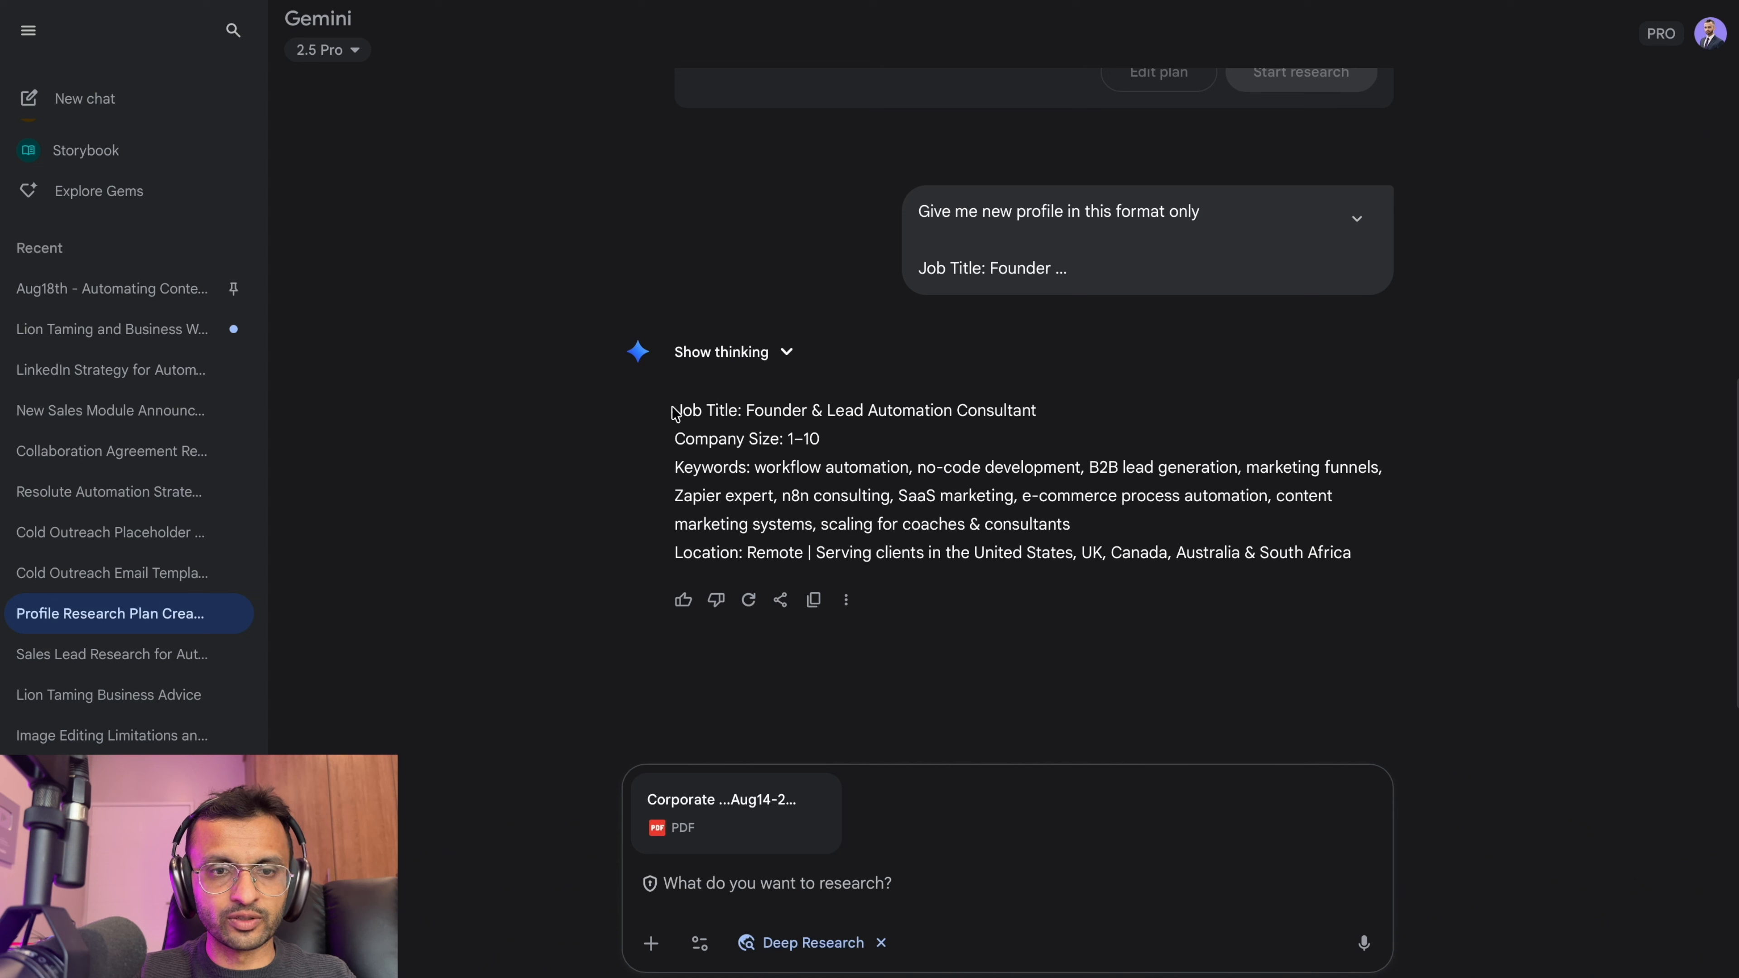
# - Review the generated profile's job title, company size, keywords and location lines, and select the whole profile text
pyautogui.moveTo(693, 470); pyautogui.dragTo(1188, 470)
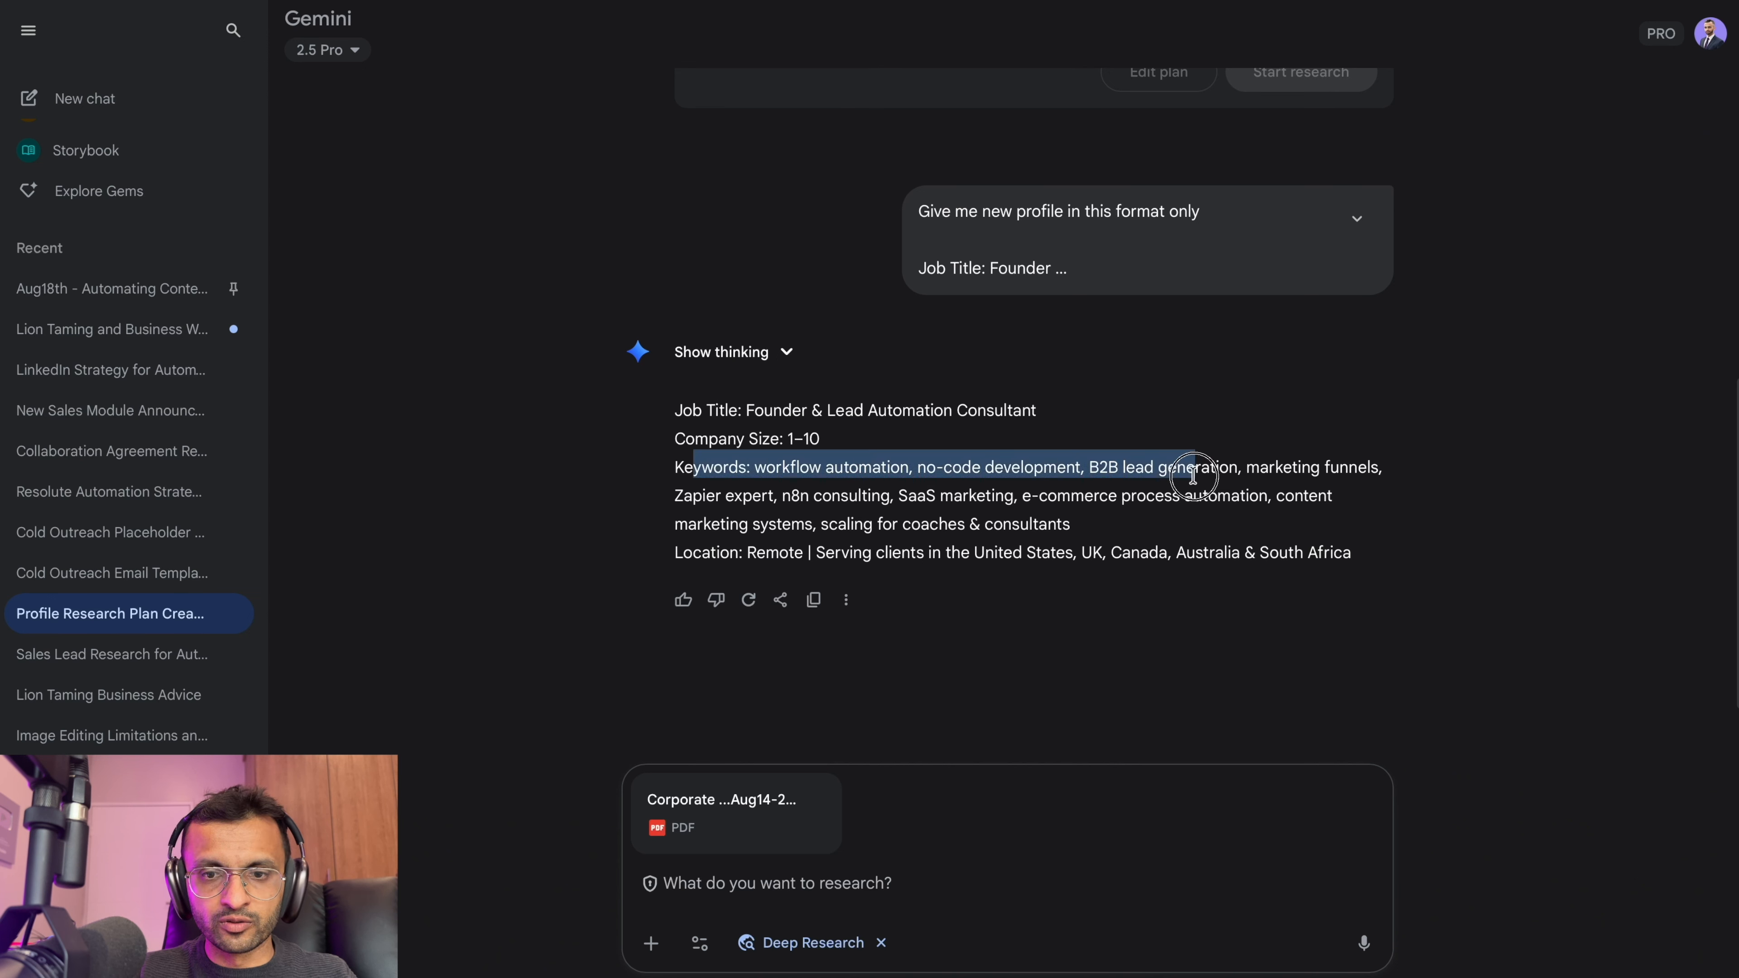
pyautogui.moveTo(676, 552); pyautogui.dragTo(1055, 567)
pyautogui.moveTo(683, 410); pyautogui.dragTo(785, 412)
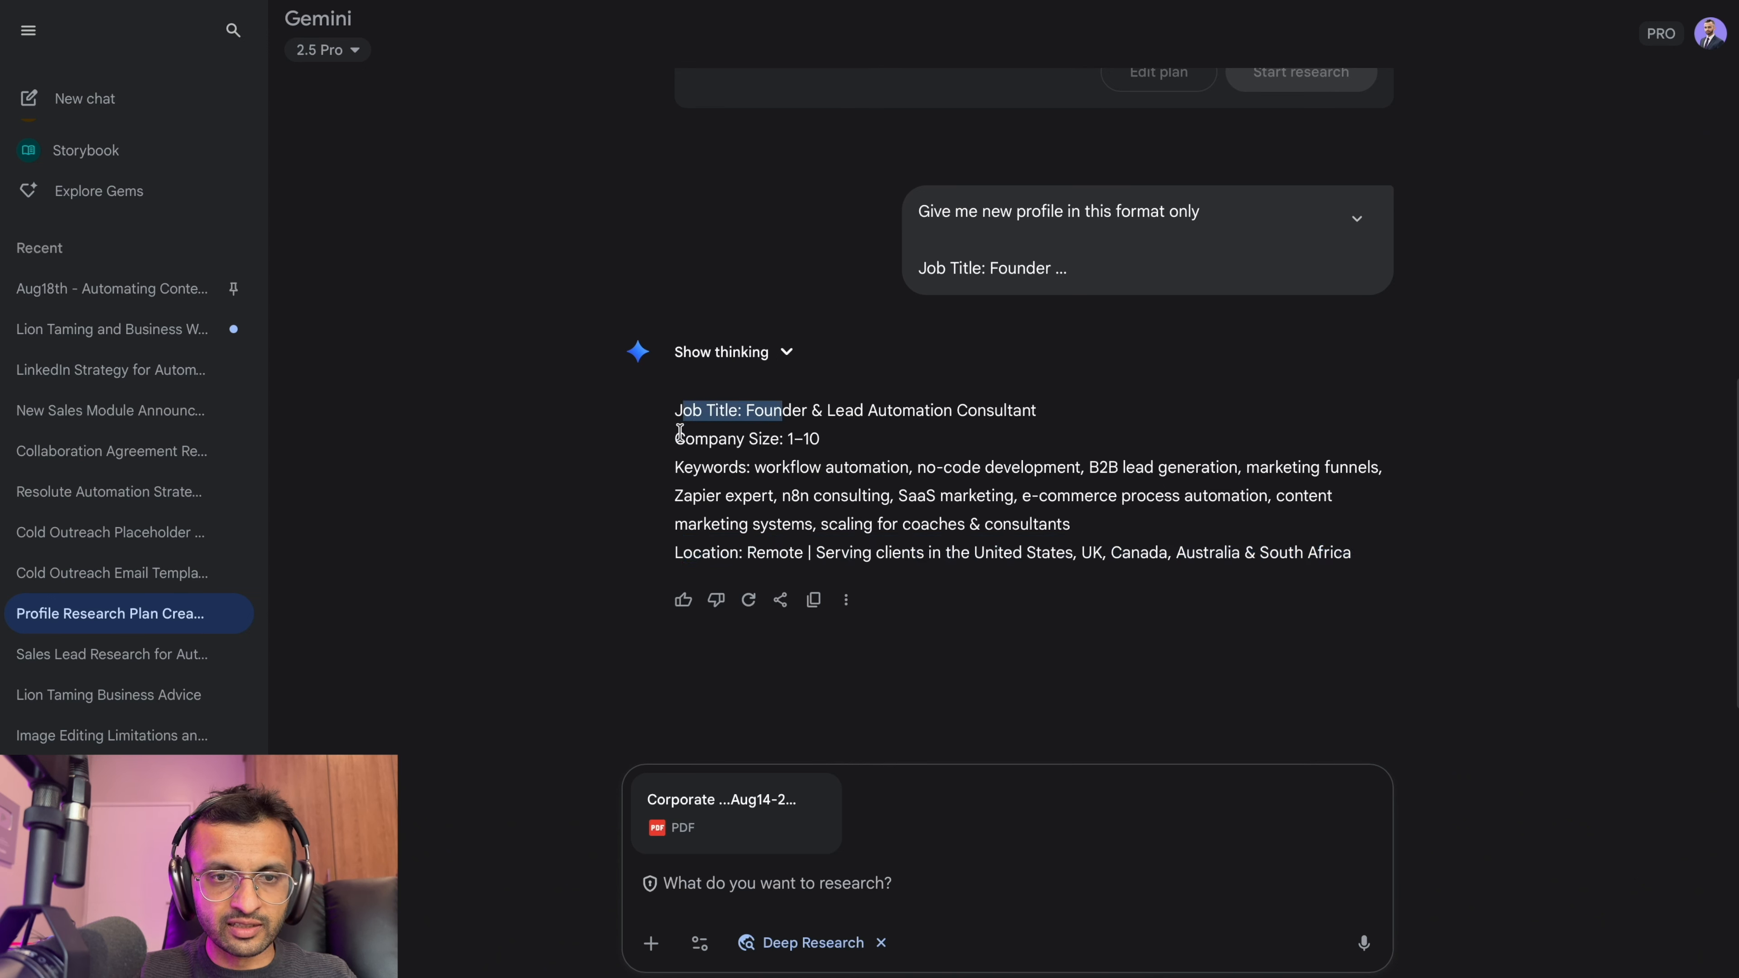
pyautogui.moveTo(678, 438); pyautogui.dragTo(842, 436)
pyautogui.moveTo(693, 470); pyautogui.dragTo(892, 470)
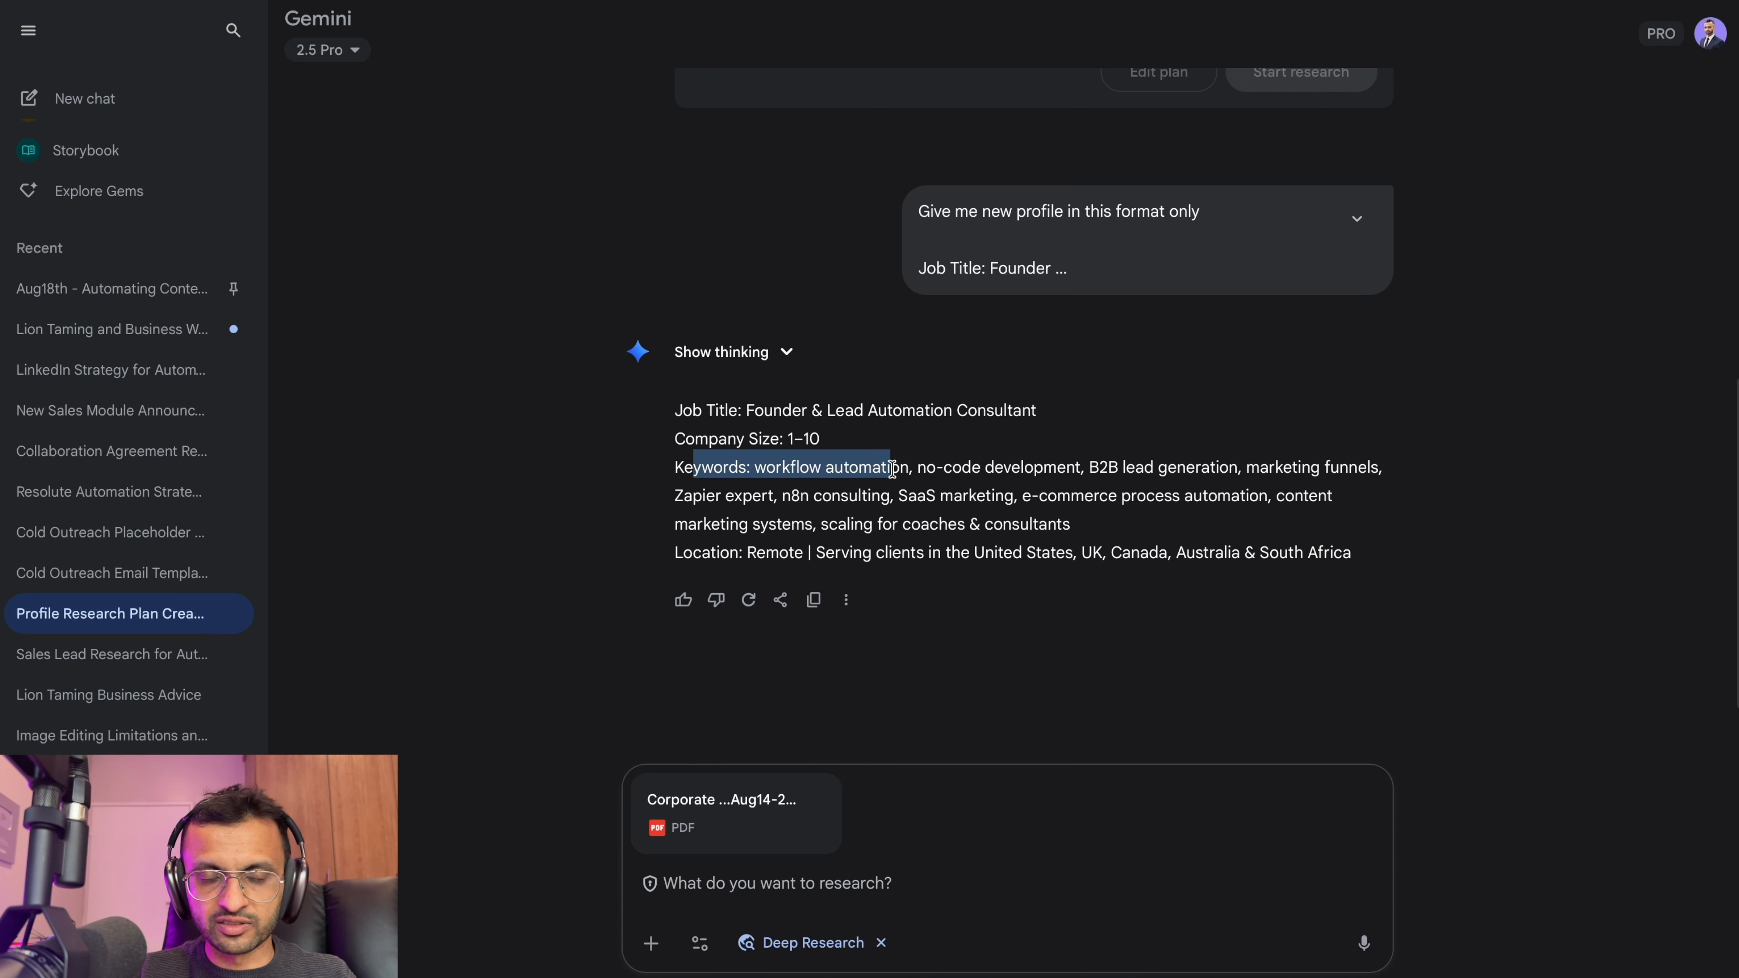
pyautogui.click(1202, 491)
pyautogui.moveTo(1351, 552); pyautogui.dragTo(665, 403)
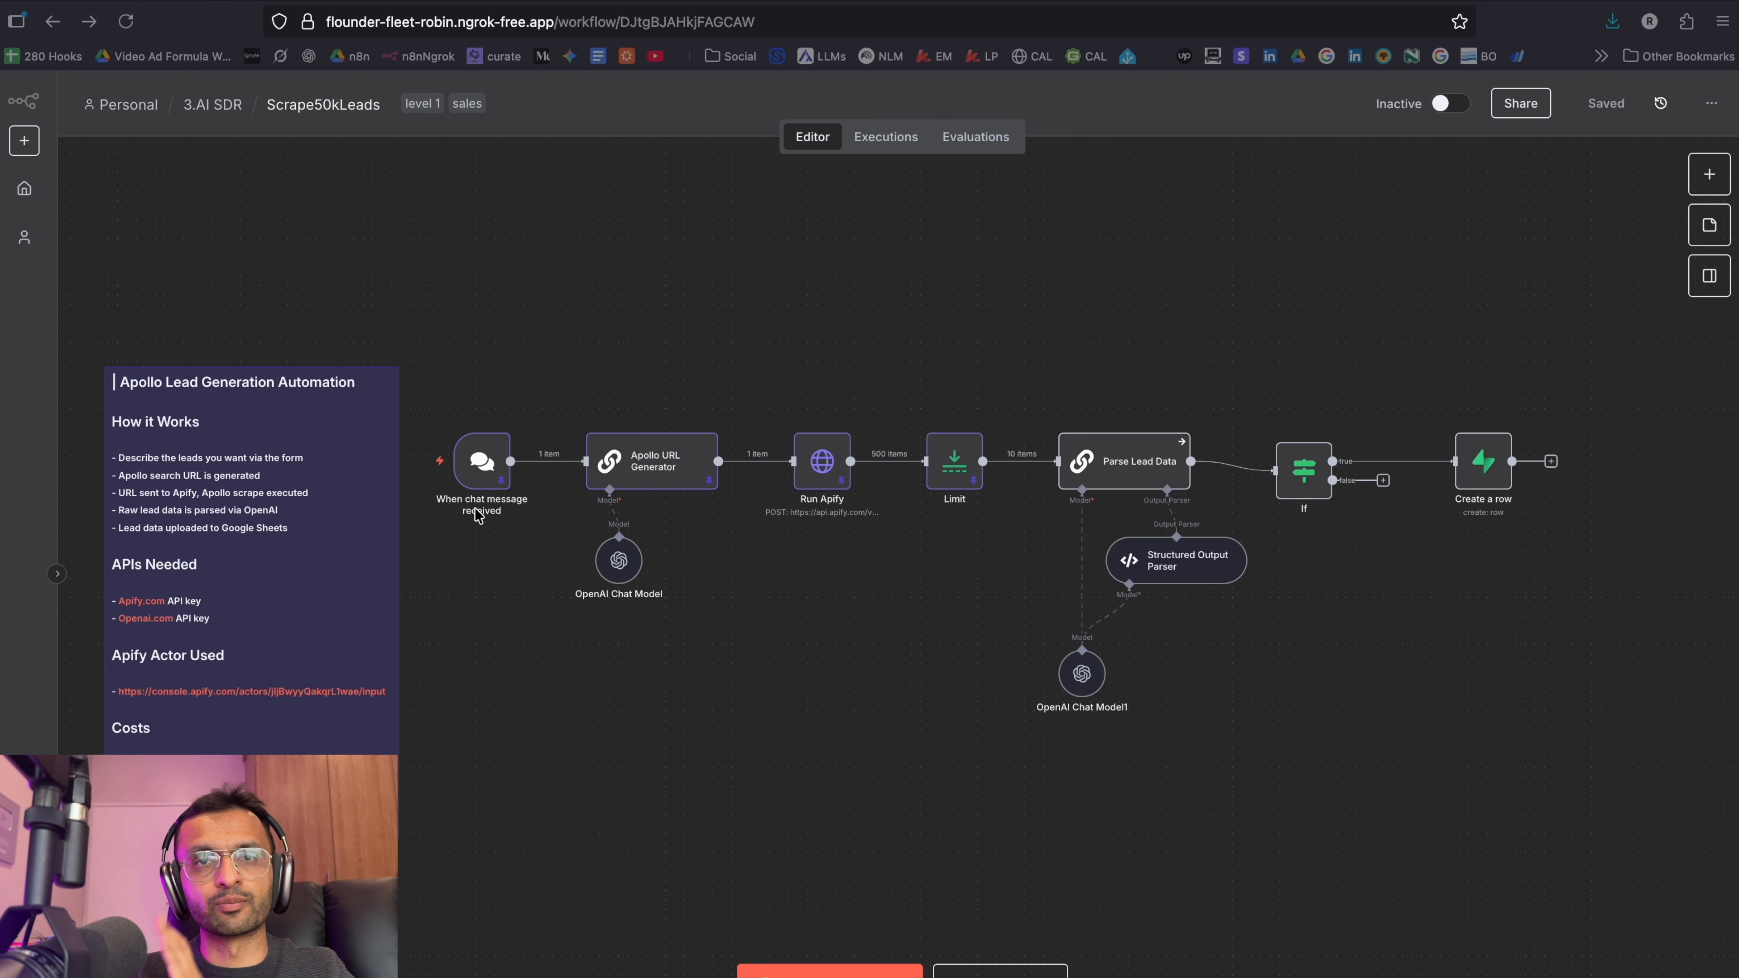
# - Switch to the Scrape50kLeads workflow in n8n and open the chat for the "When chat message received" trigger
pyautogui.click(483, 461)
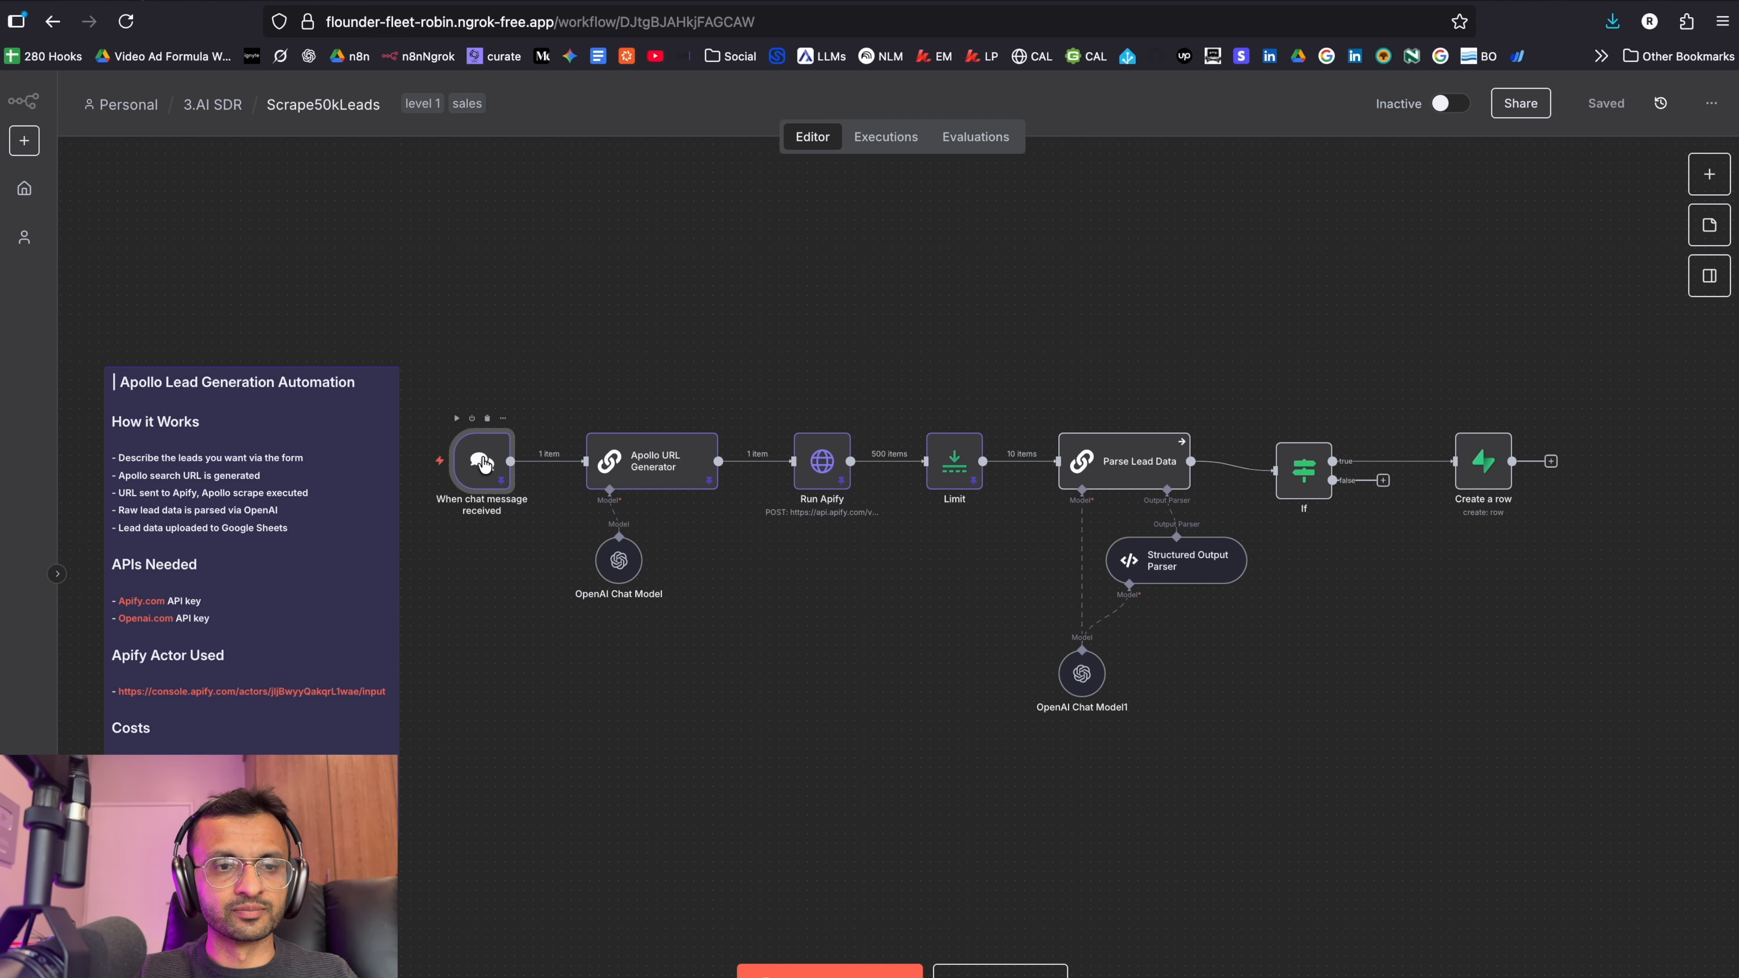
pyautogui.moveTo(357, 841); pyautogui.dragTo(357, 485)
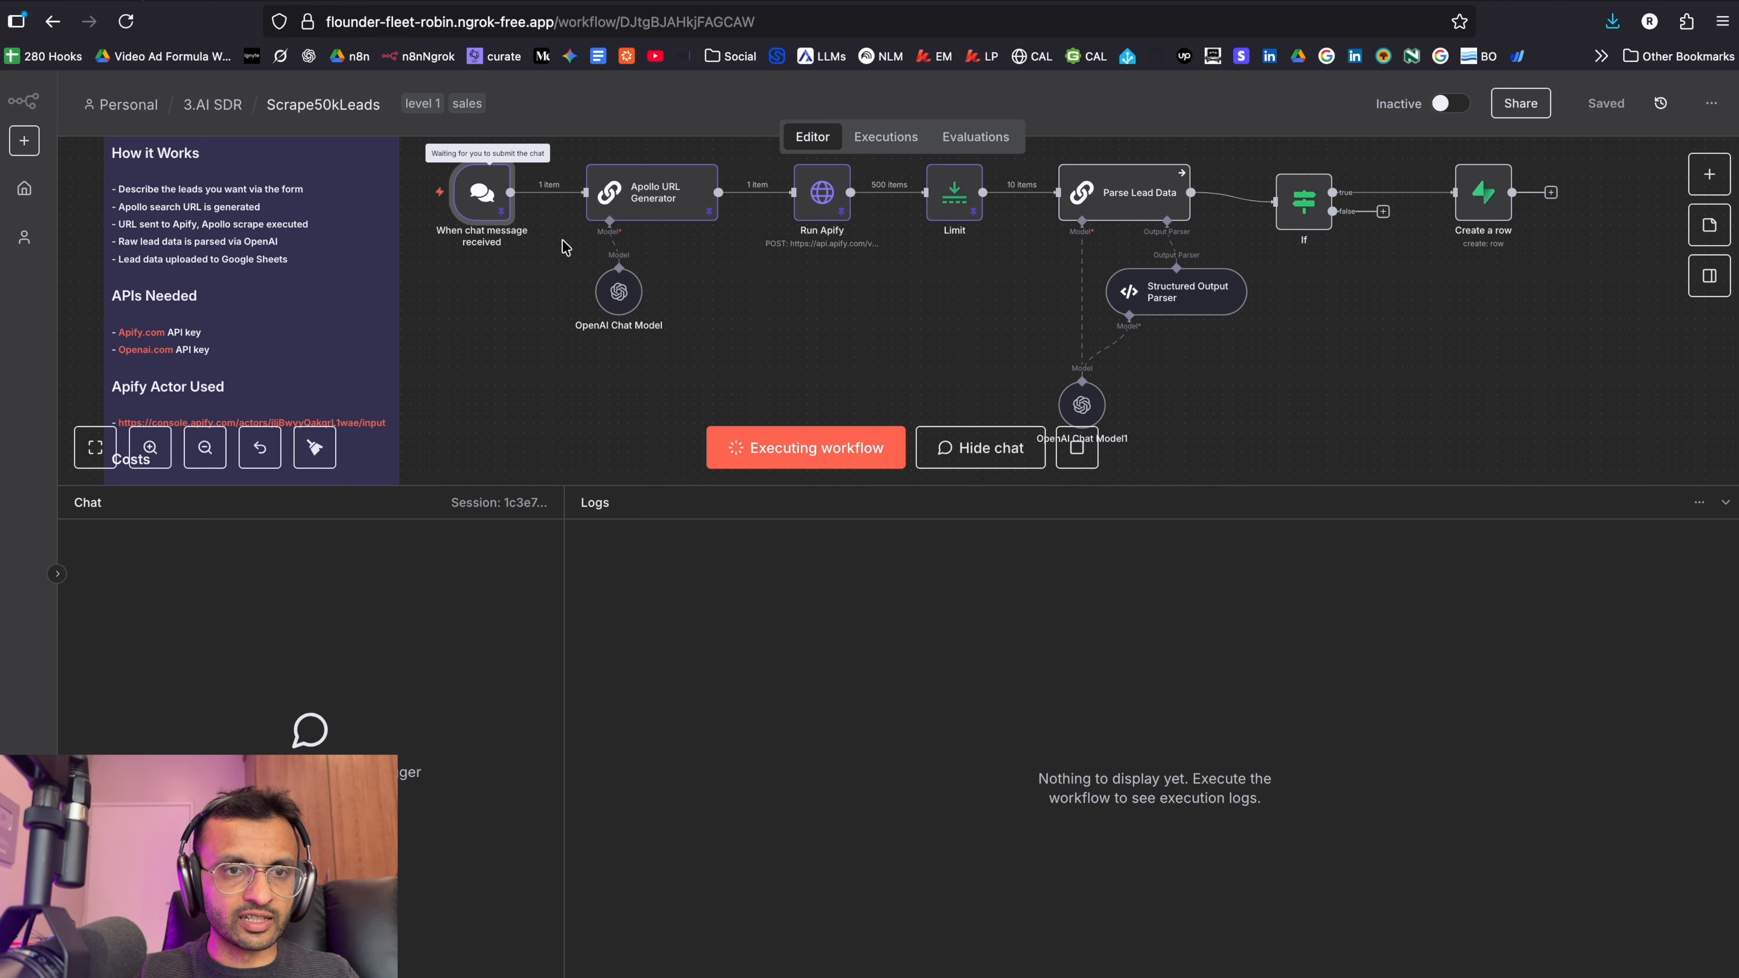
pyautogui.scroll(3, 584, 215)
# - Inspect the Apollo URL Generator node's chat input, system message and generated search URL, and close the node
pyautogui.doubleClick(567, 297)
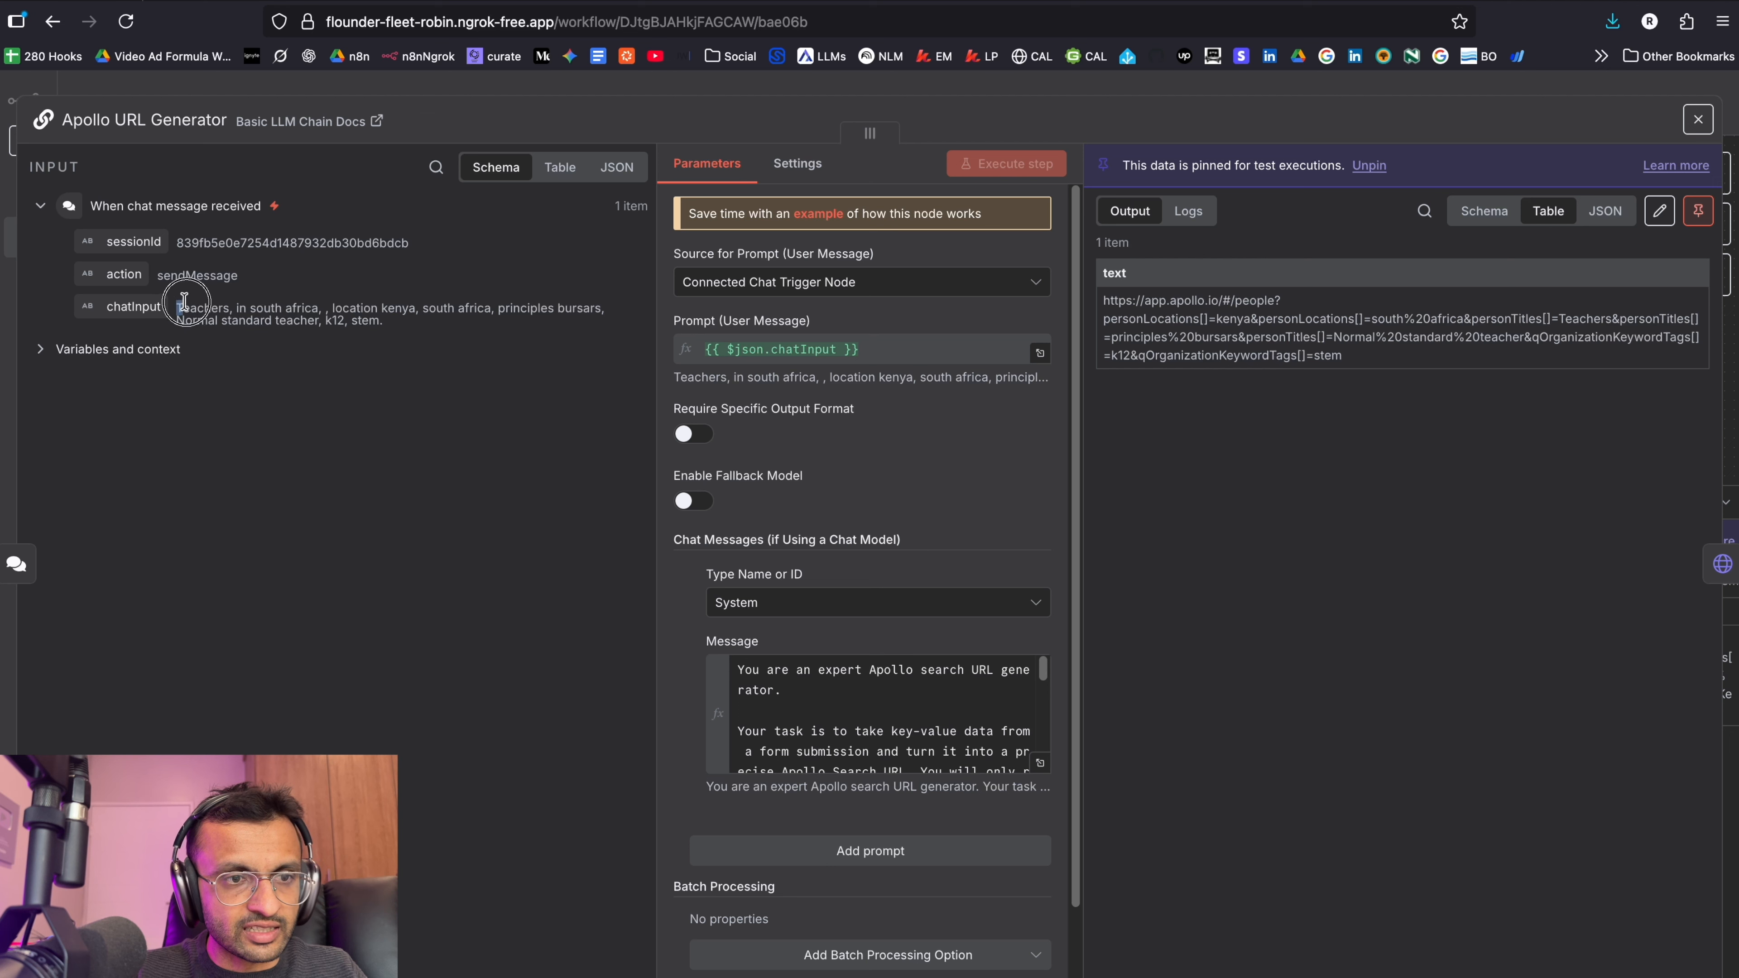
pyautogui.moveTo(177, 308); pyautogui.dragTo(630, 308)
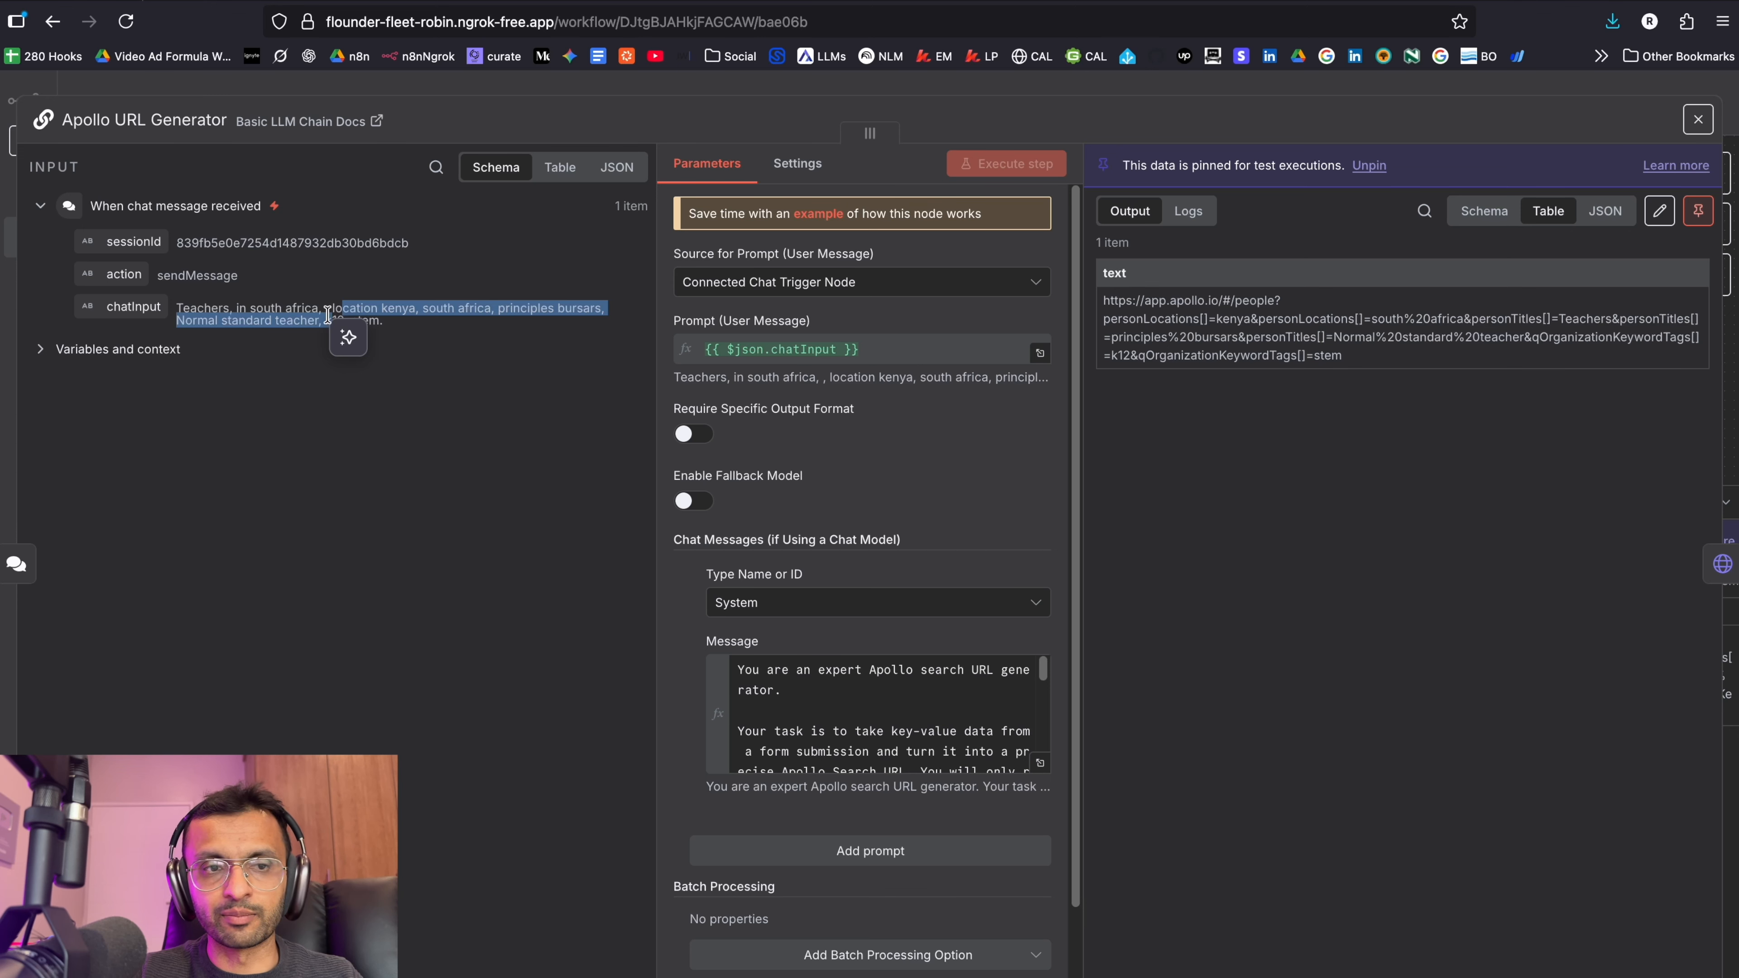
pyautogui.click(341, 338)
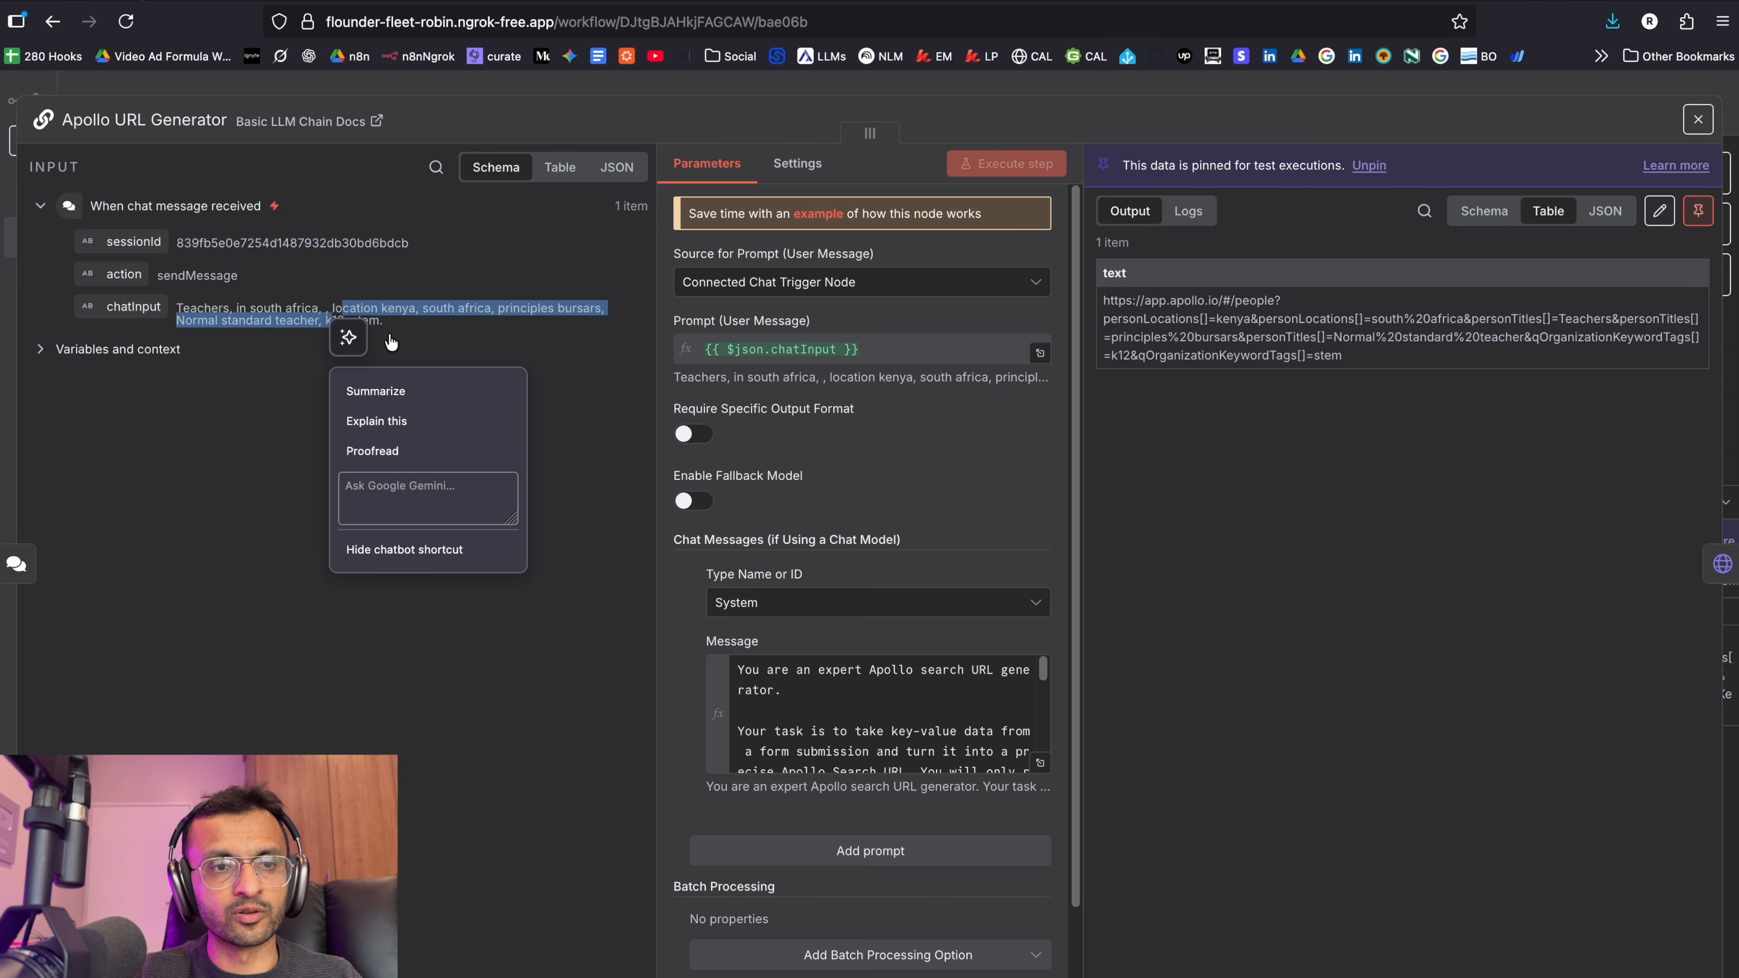
pyautogui.click(392, 338)
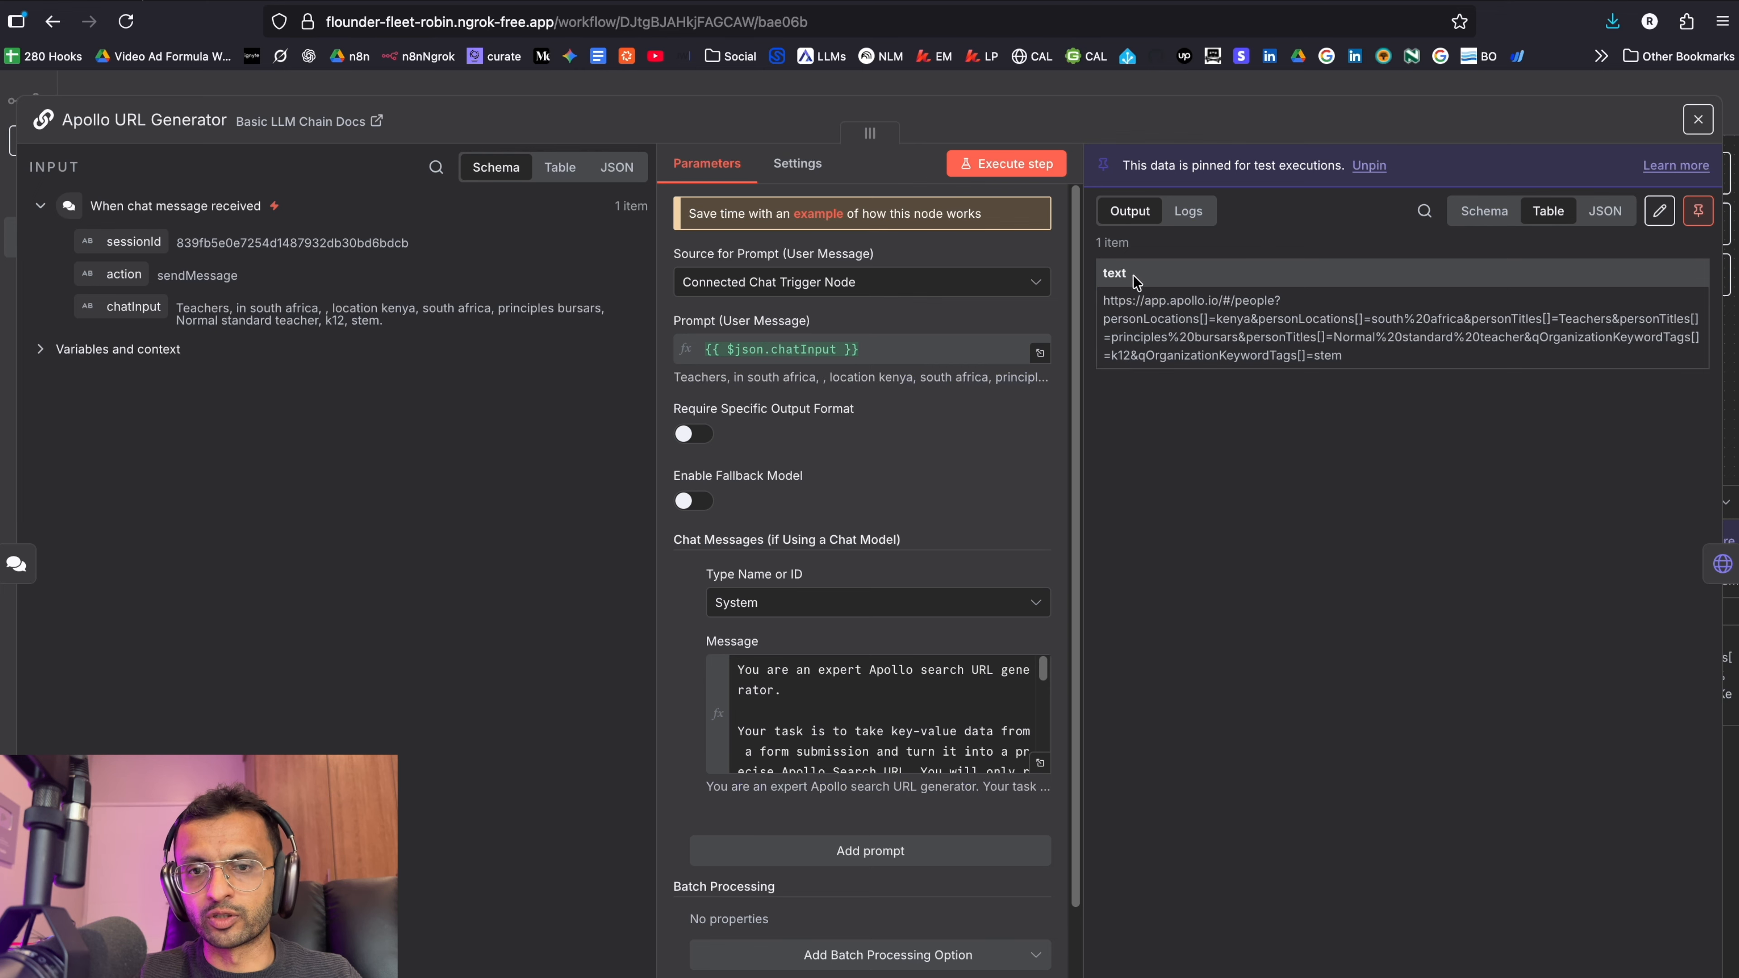
pyautogui.scroll(-10, 920, 737)
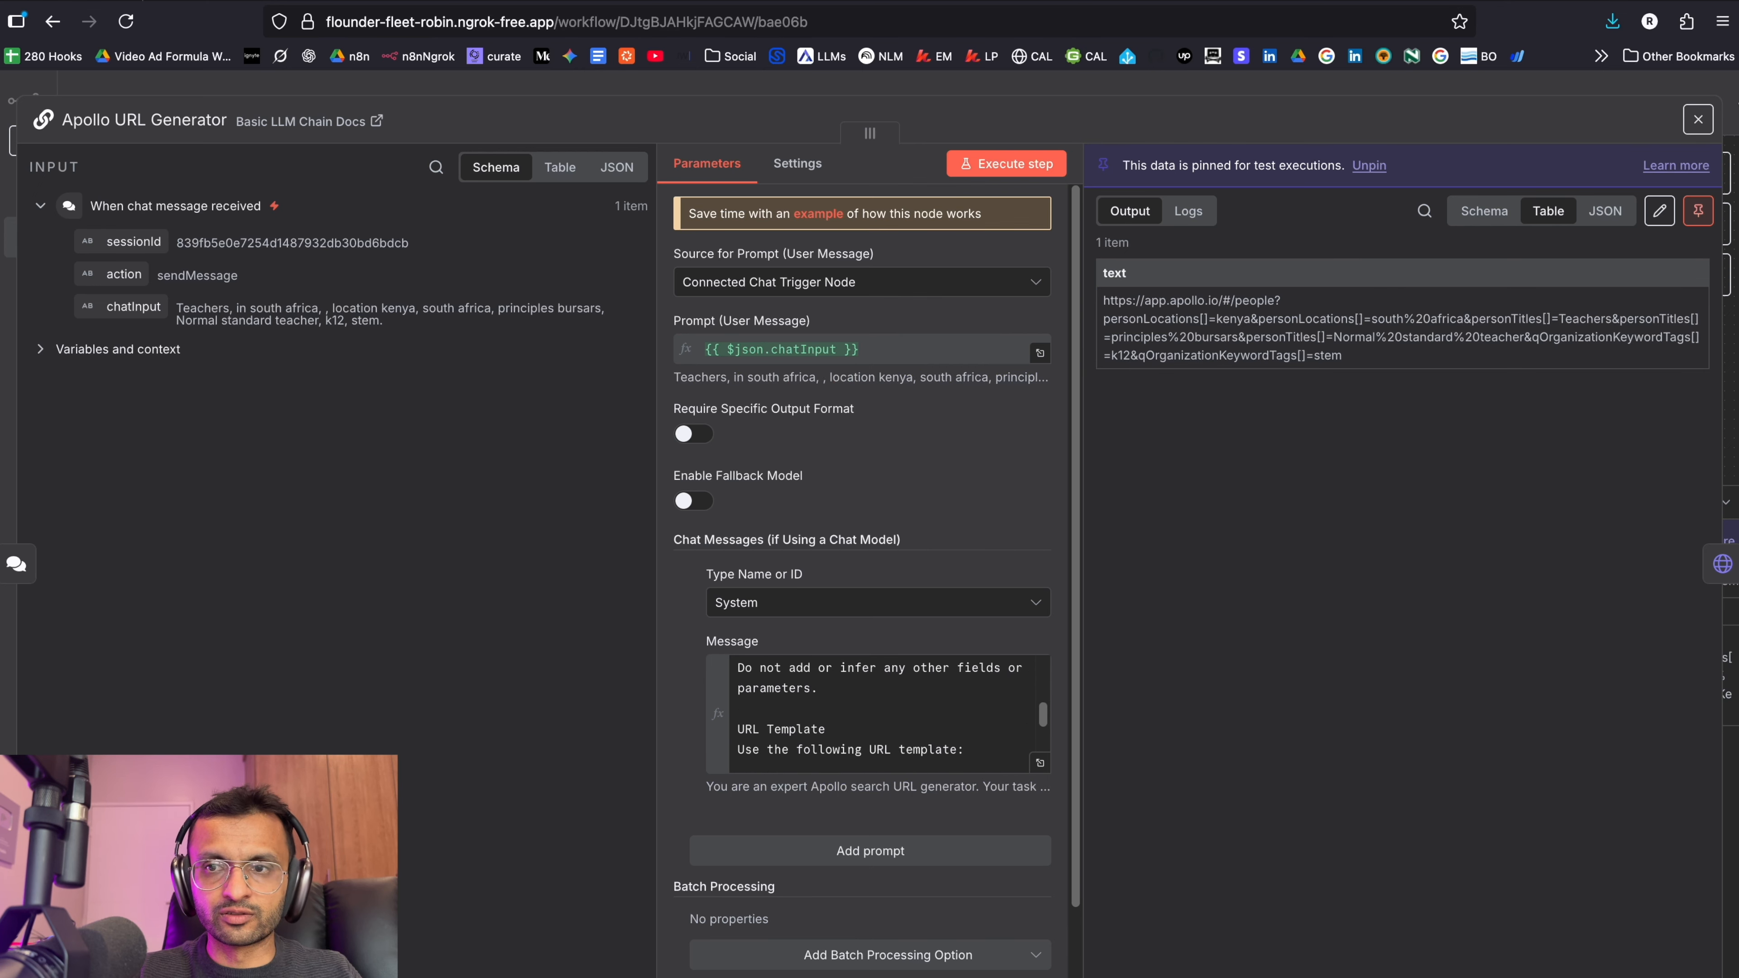
pyautogui.click(1702, 121)
# - Search the web for "apify" in a new browser tab and open the Apify website
pyautogui.press('super+t')
pyautogui.write('ap')
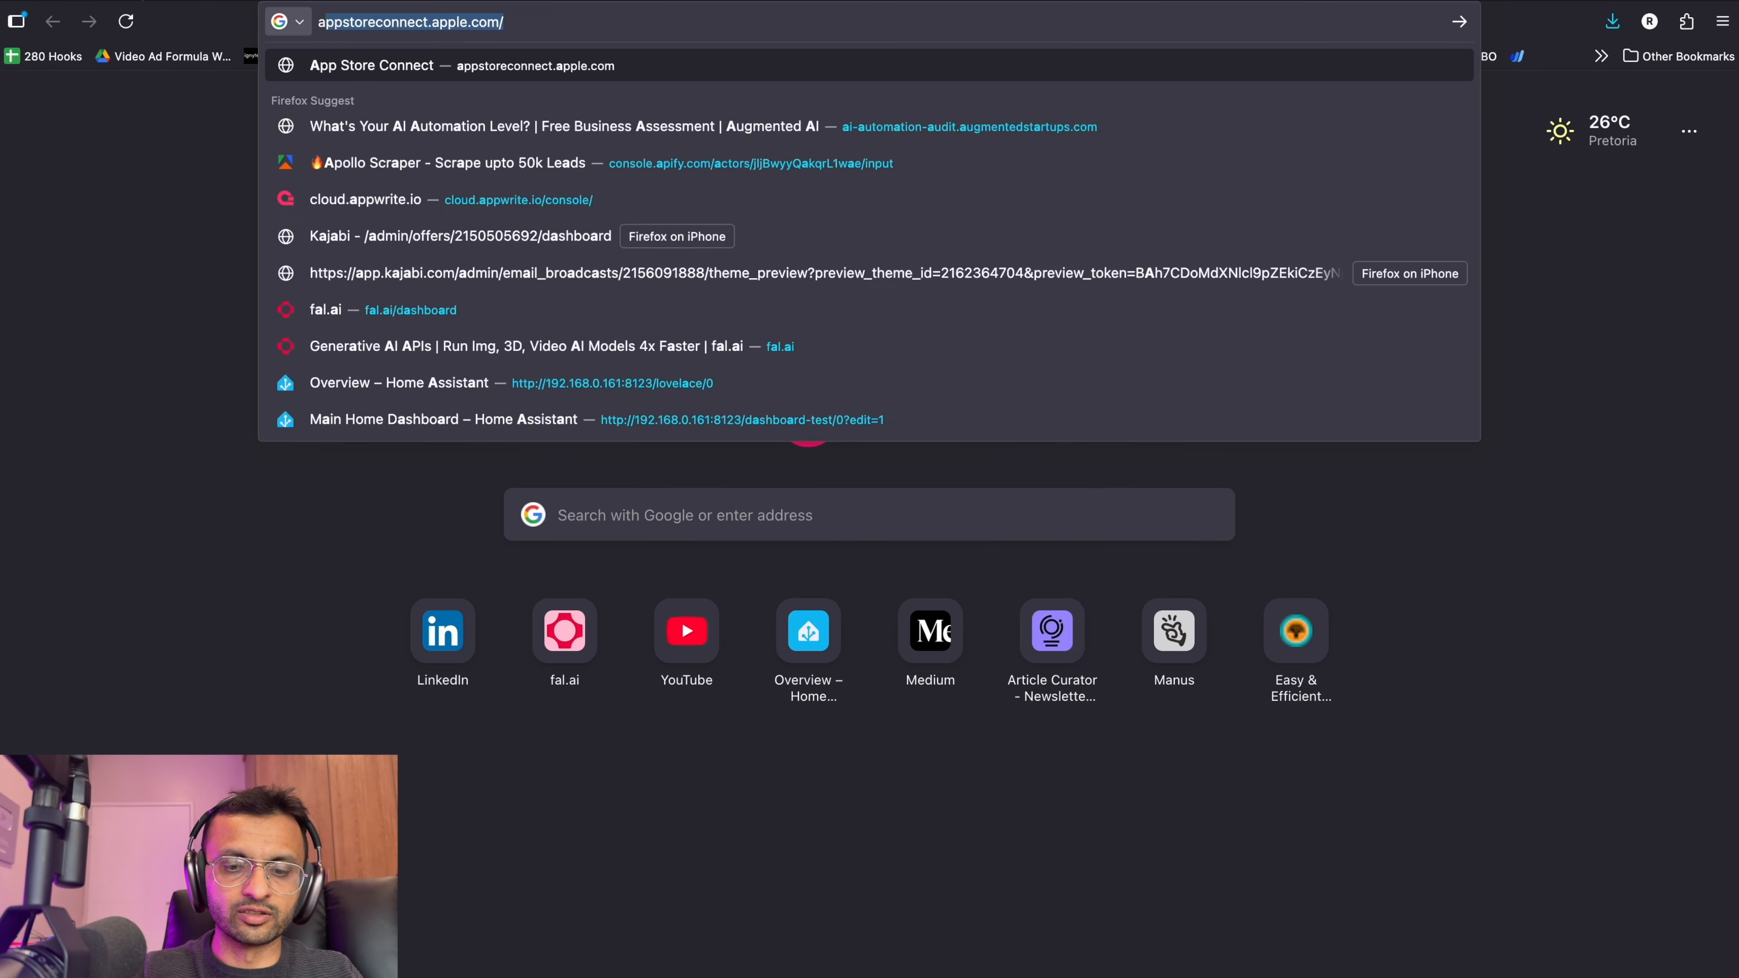
pyautogui.write('ify')
pyautogui.press('Return')
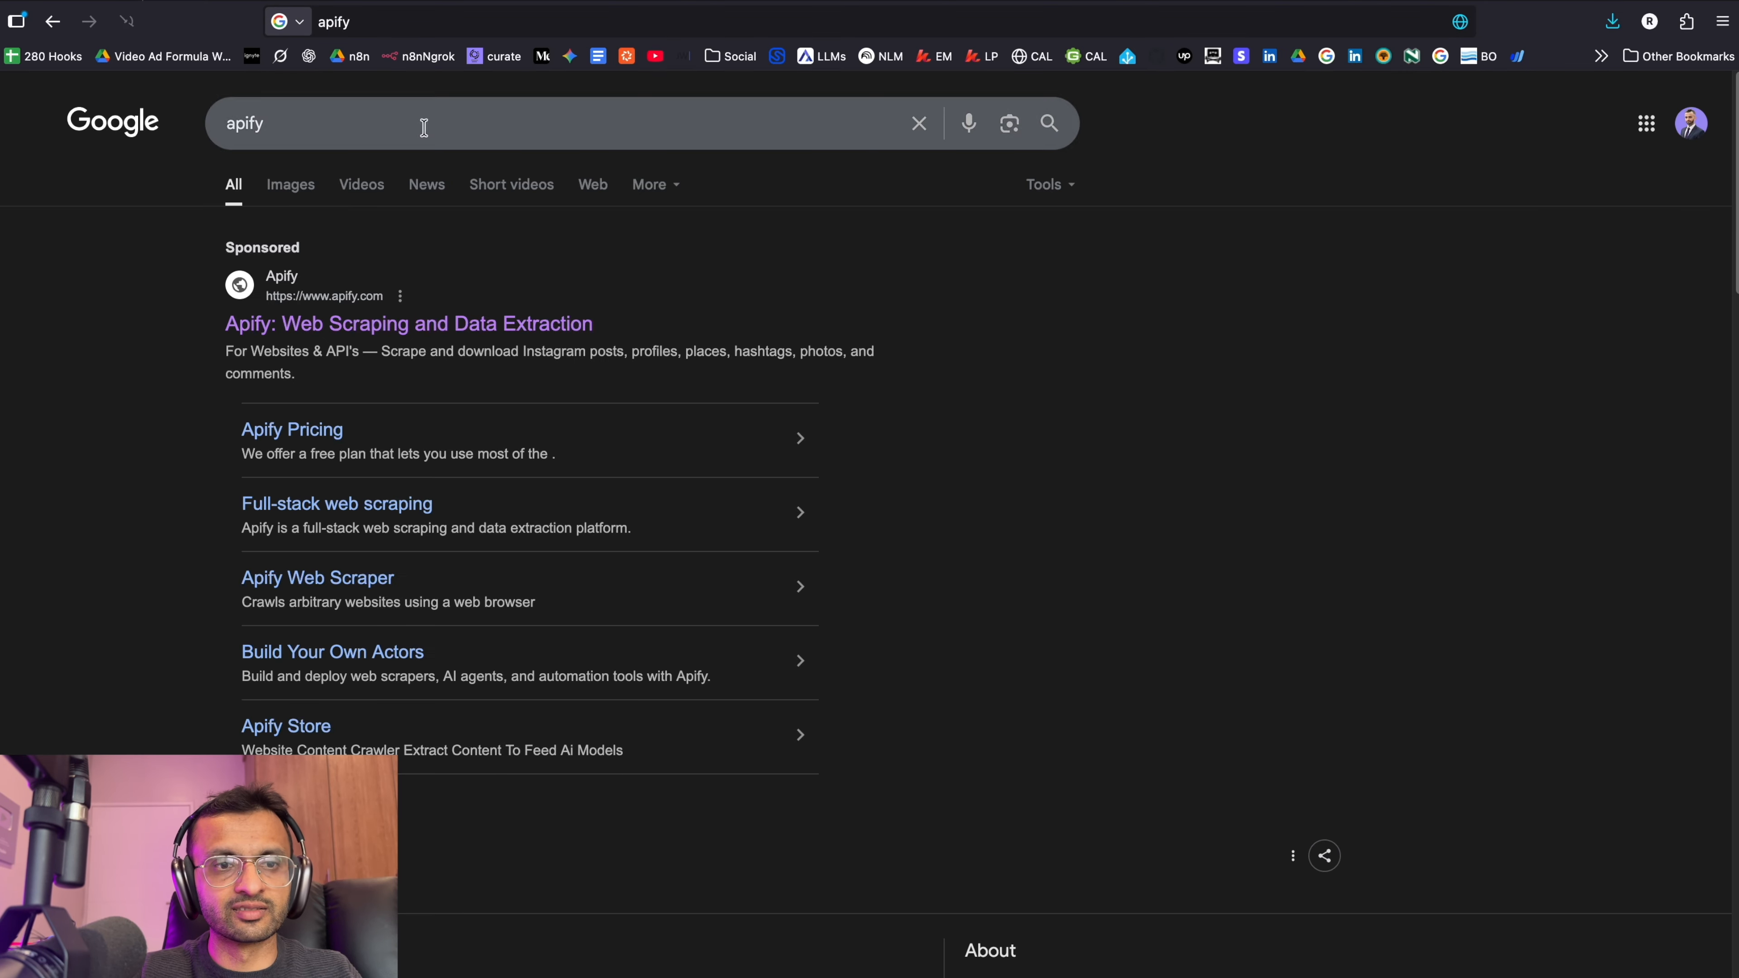
pyautogui.click(341, 331)
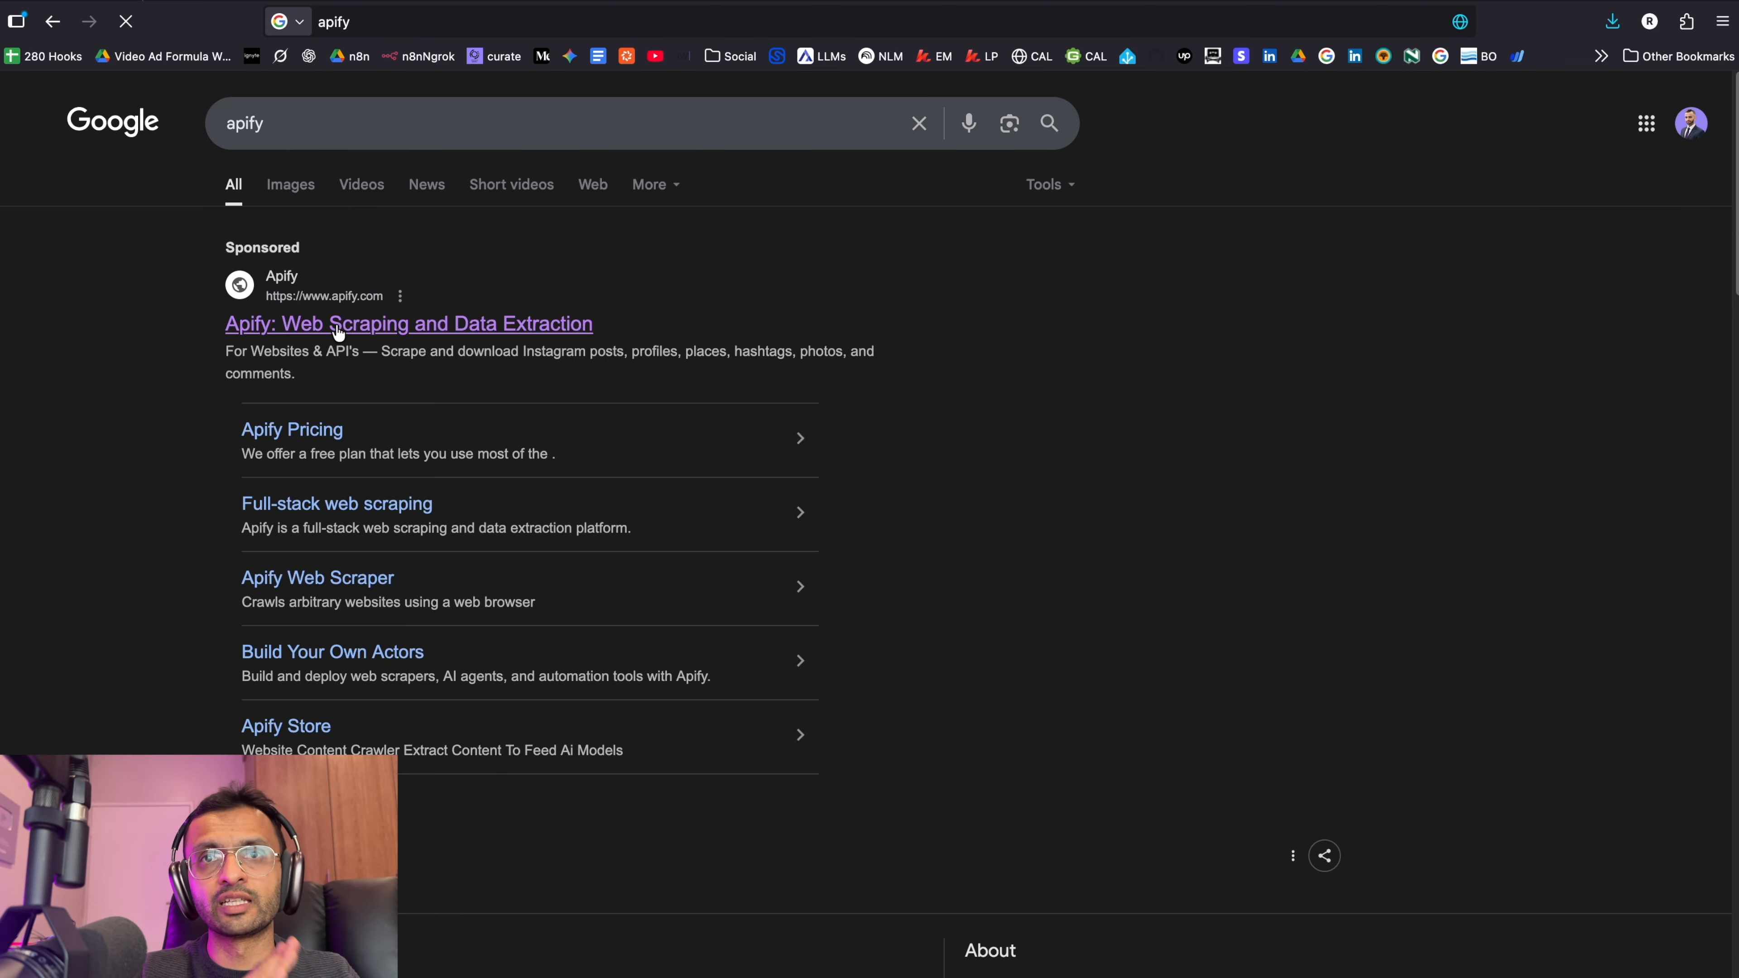
pyautogui.write('Scrape TikTok profiles')
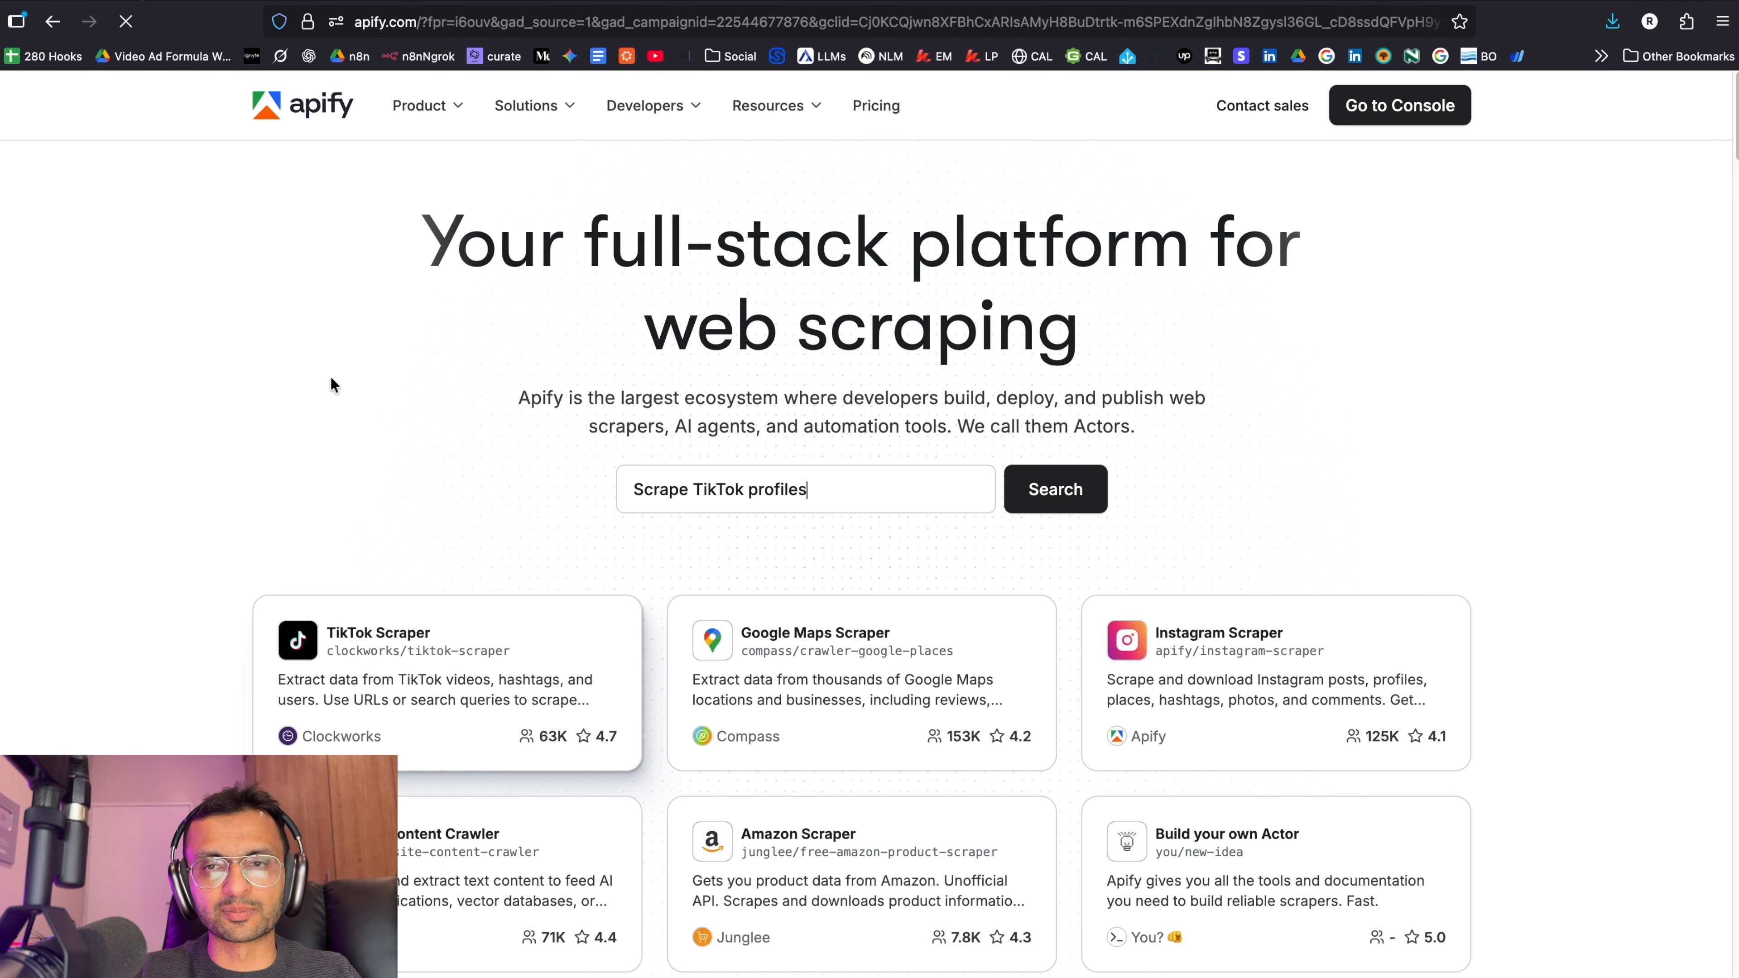
pyautogui.press('BackSpace')
pyautogui.press('BackSpace')
pyautogui.press('BackSpace')
pyautogui.press('BackSpace')
pyautogui.press('BackSpace')
pyautogui.press('BackSpace')
pyautogui.press('BackSpace')
pyautogui.press('BackSpace')
pyautogui.press('BackSpace')
pyautogui.press('BackSpace')
pyautogui.press('BackSpace')
# - Open the recently viewed "Apollo Scraper - Scrape upto 50k Leads" actor in the Apify Console and examine its Search URL input
pyautogui.click(1399, 108)
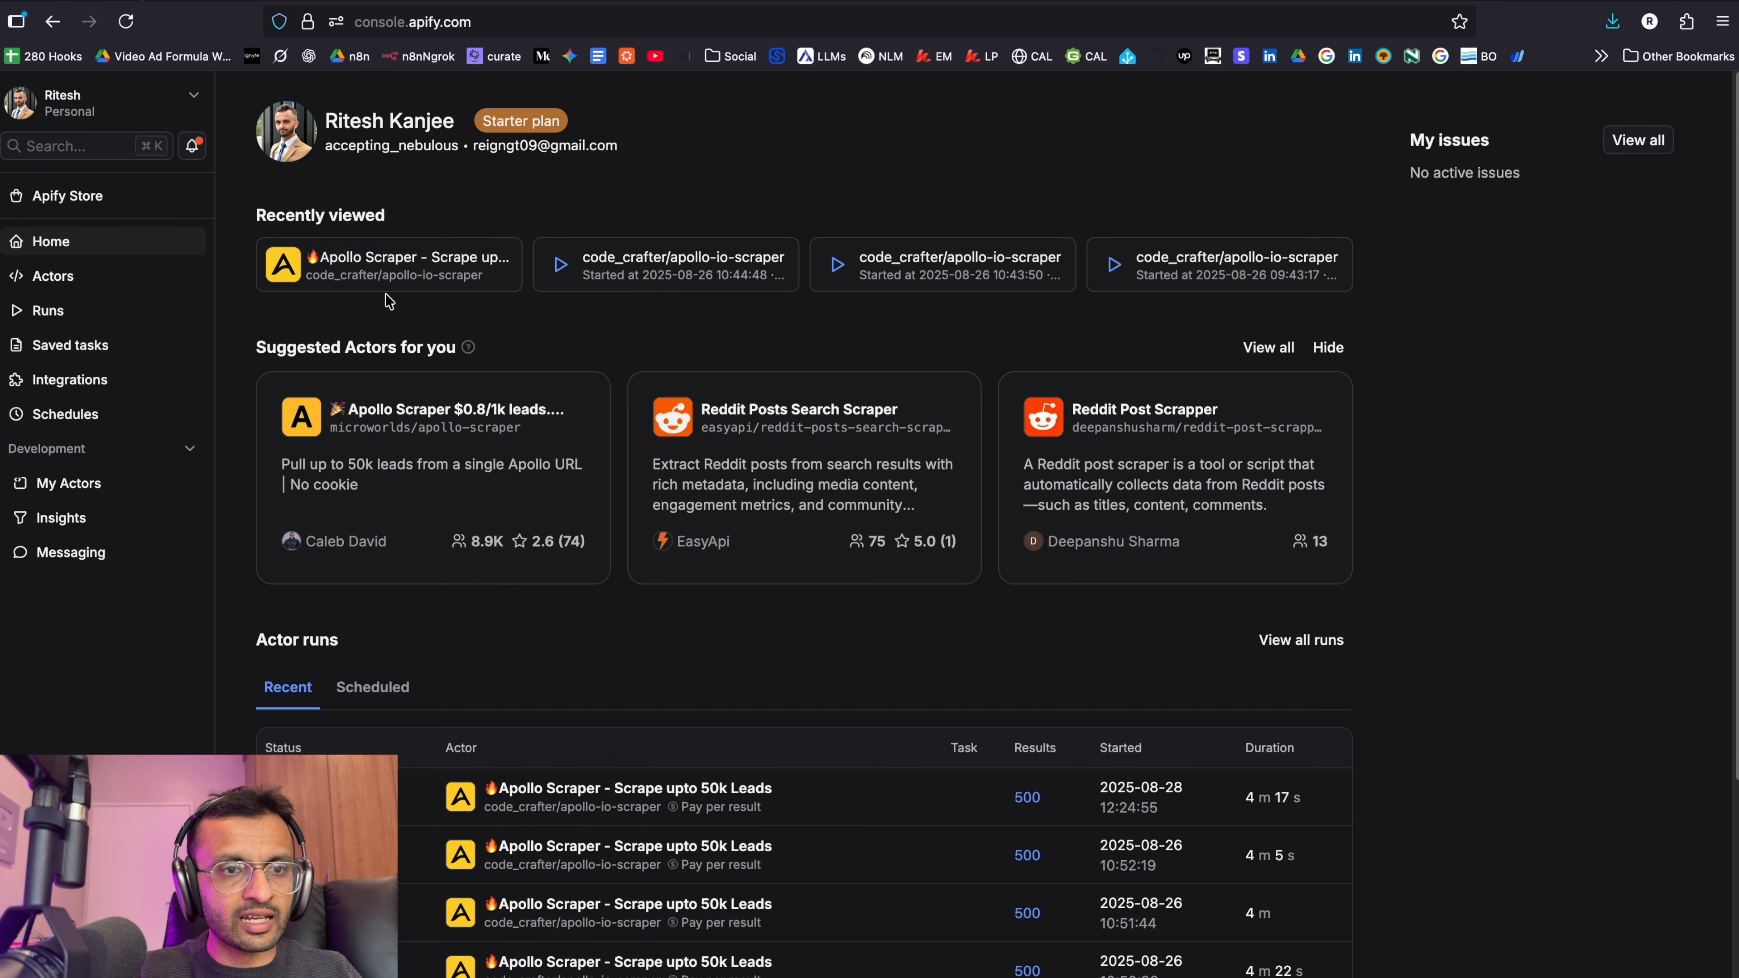
pyautogui.click(386, 272)
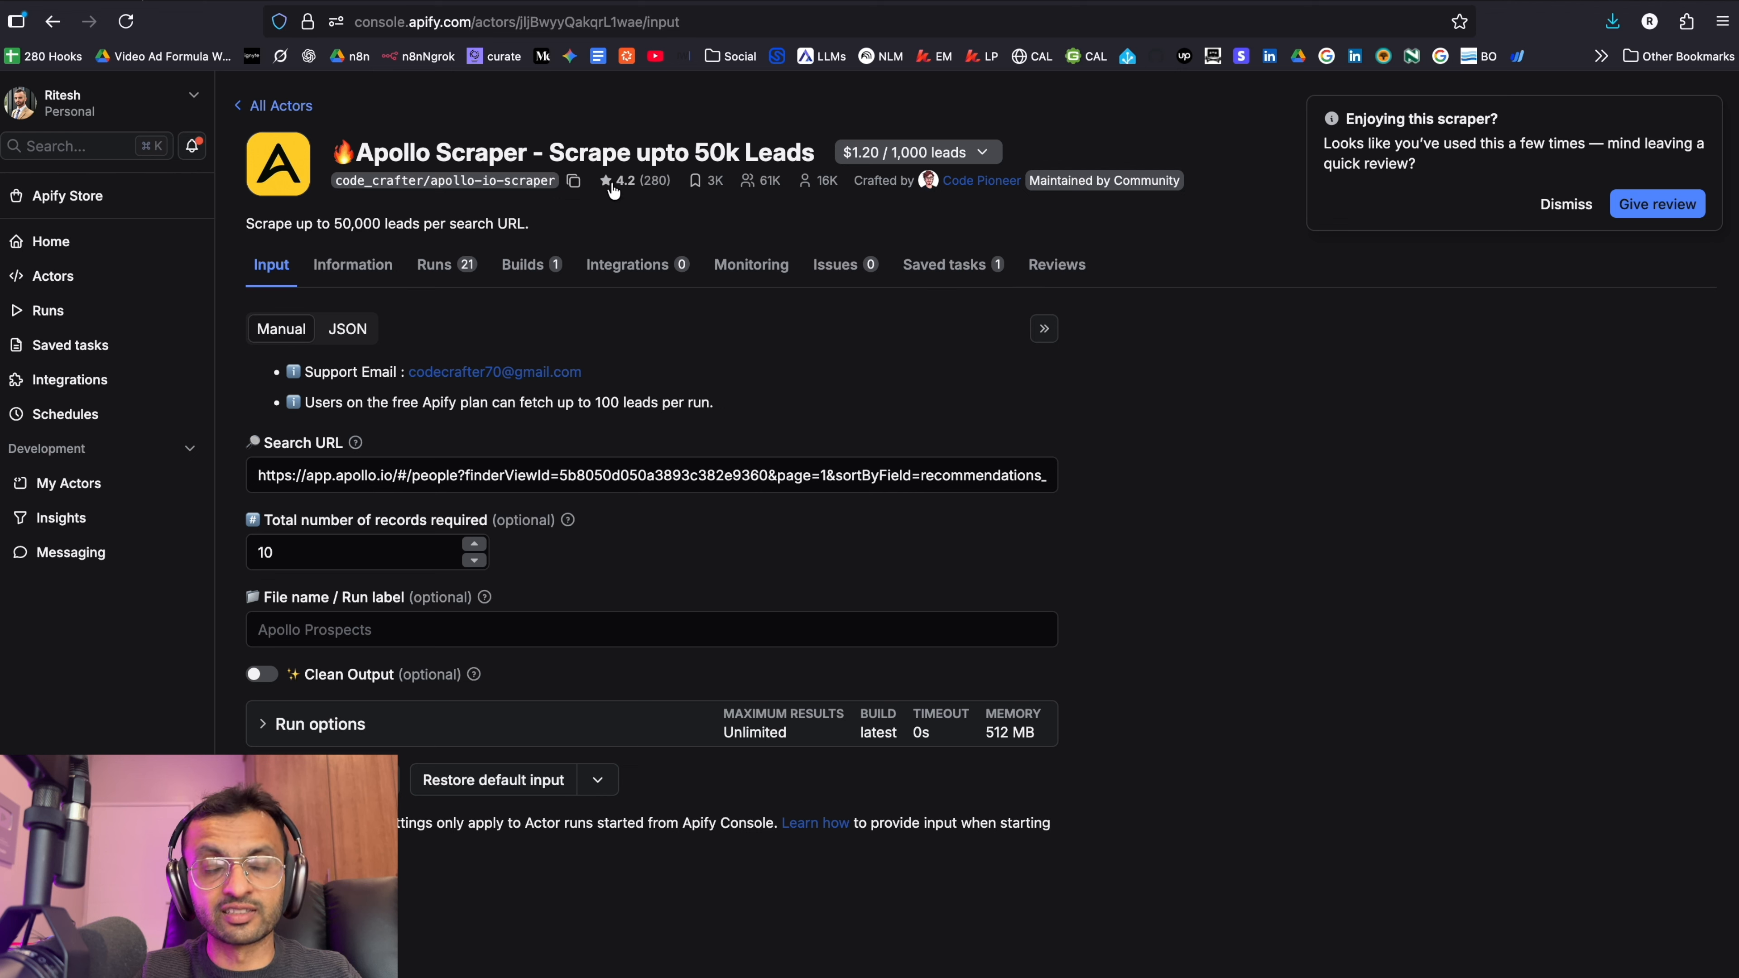
pyautogui.click(258, 476)
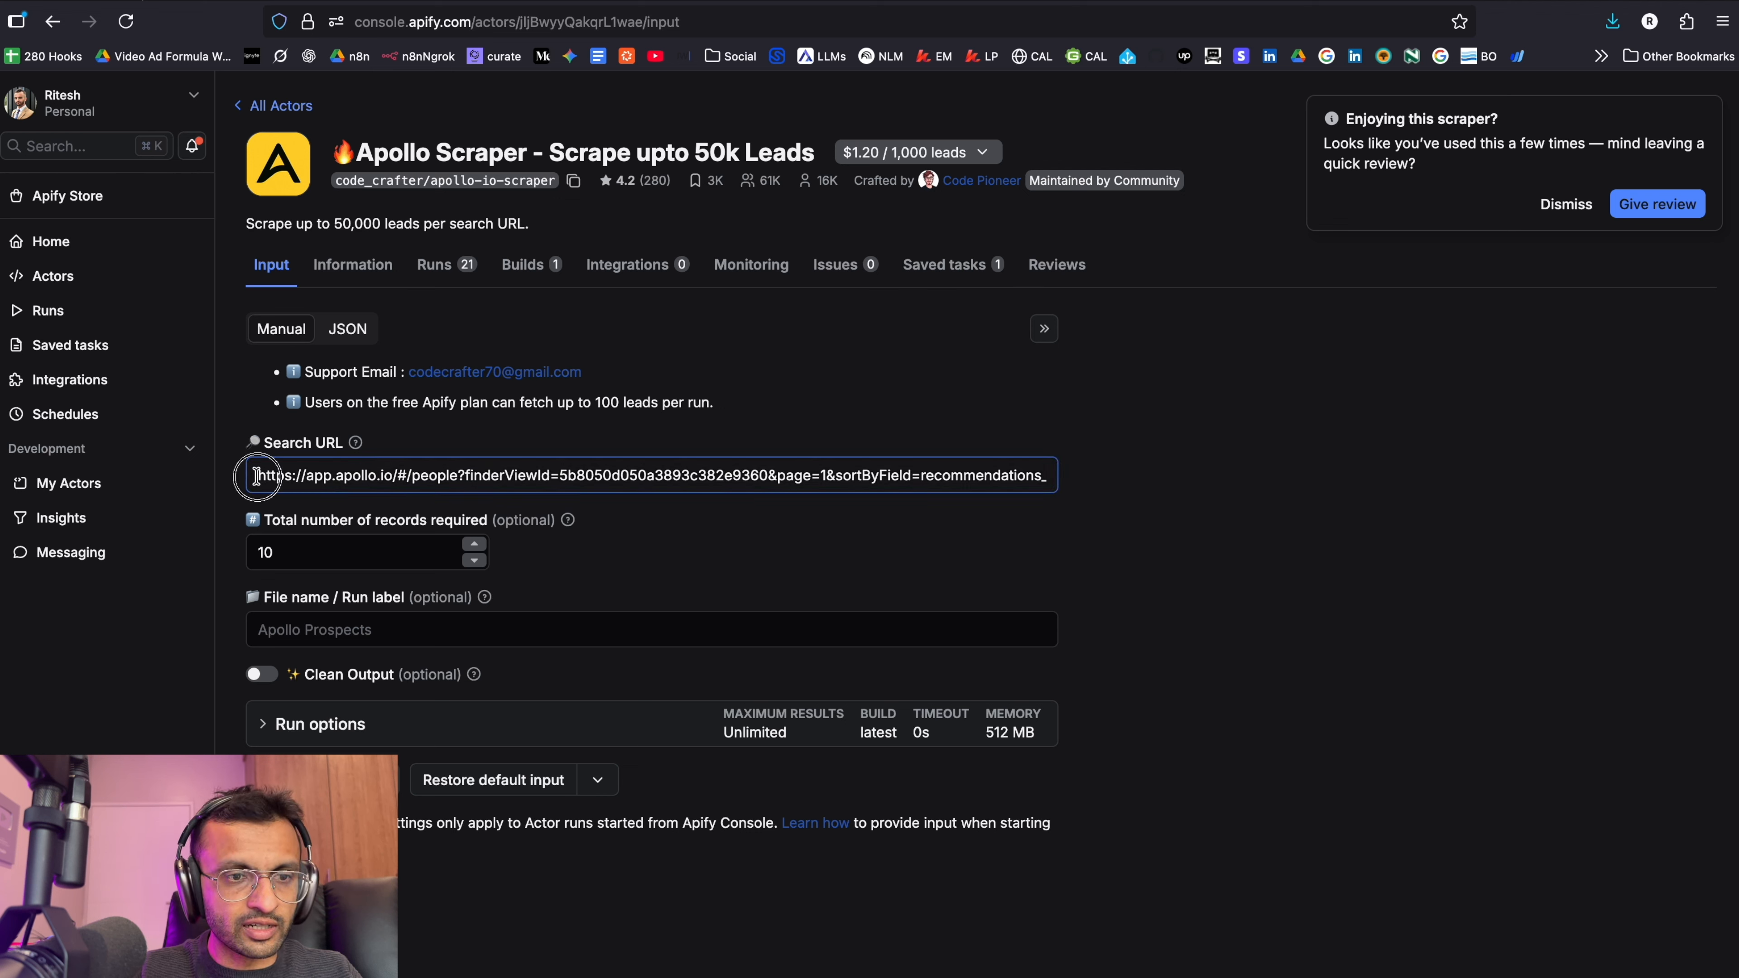
pyautogui.tripleClick(912, 518)
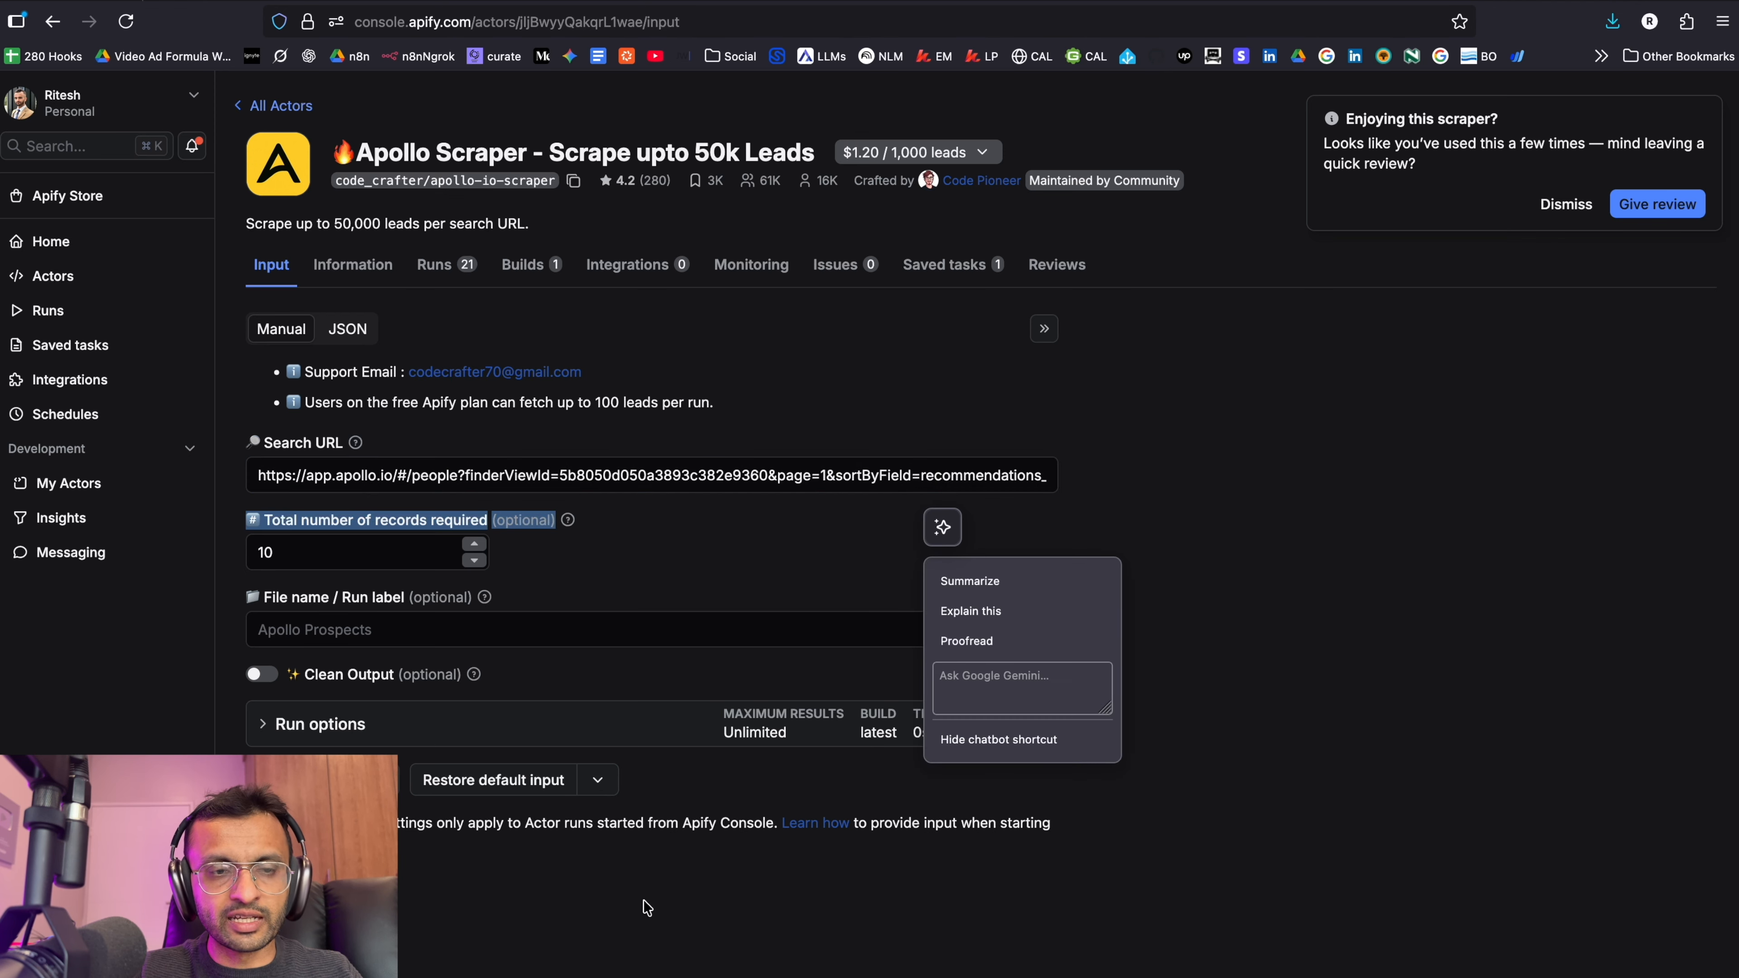
pyautogui.click(808, 366)
pyautogui.click(921, 474)
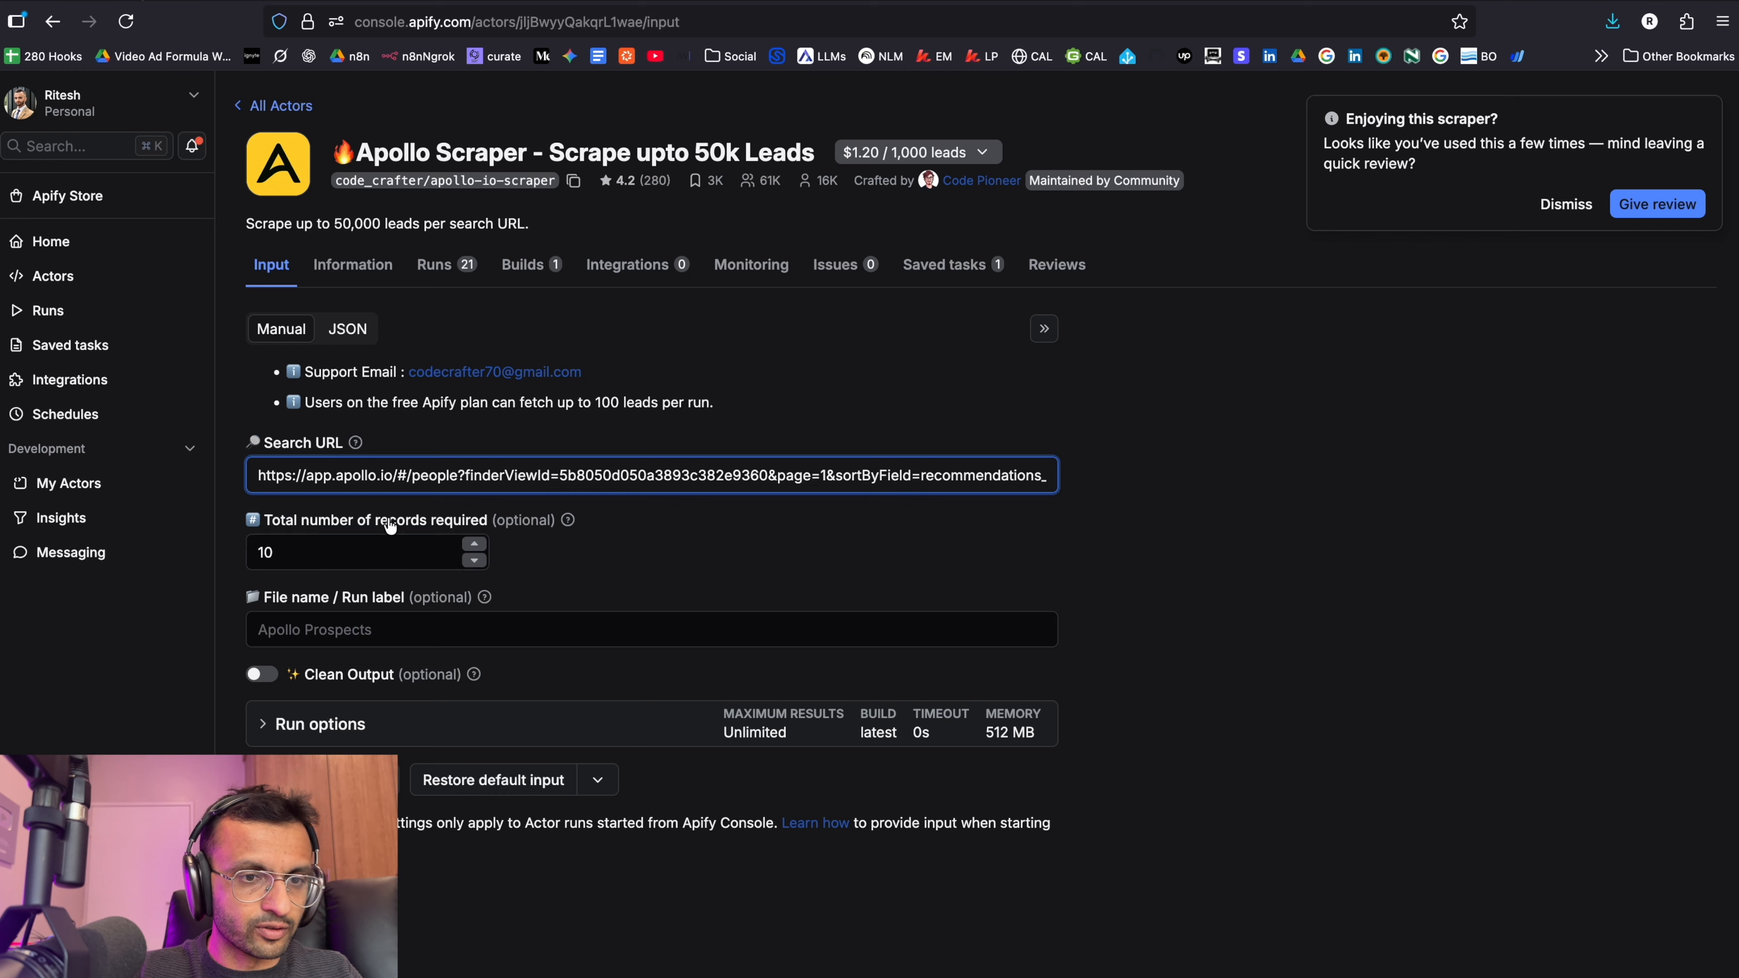
pyautogui.click(459, 274)
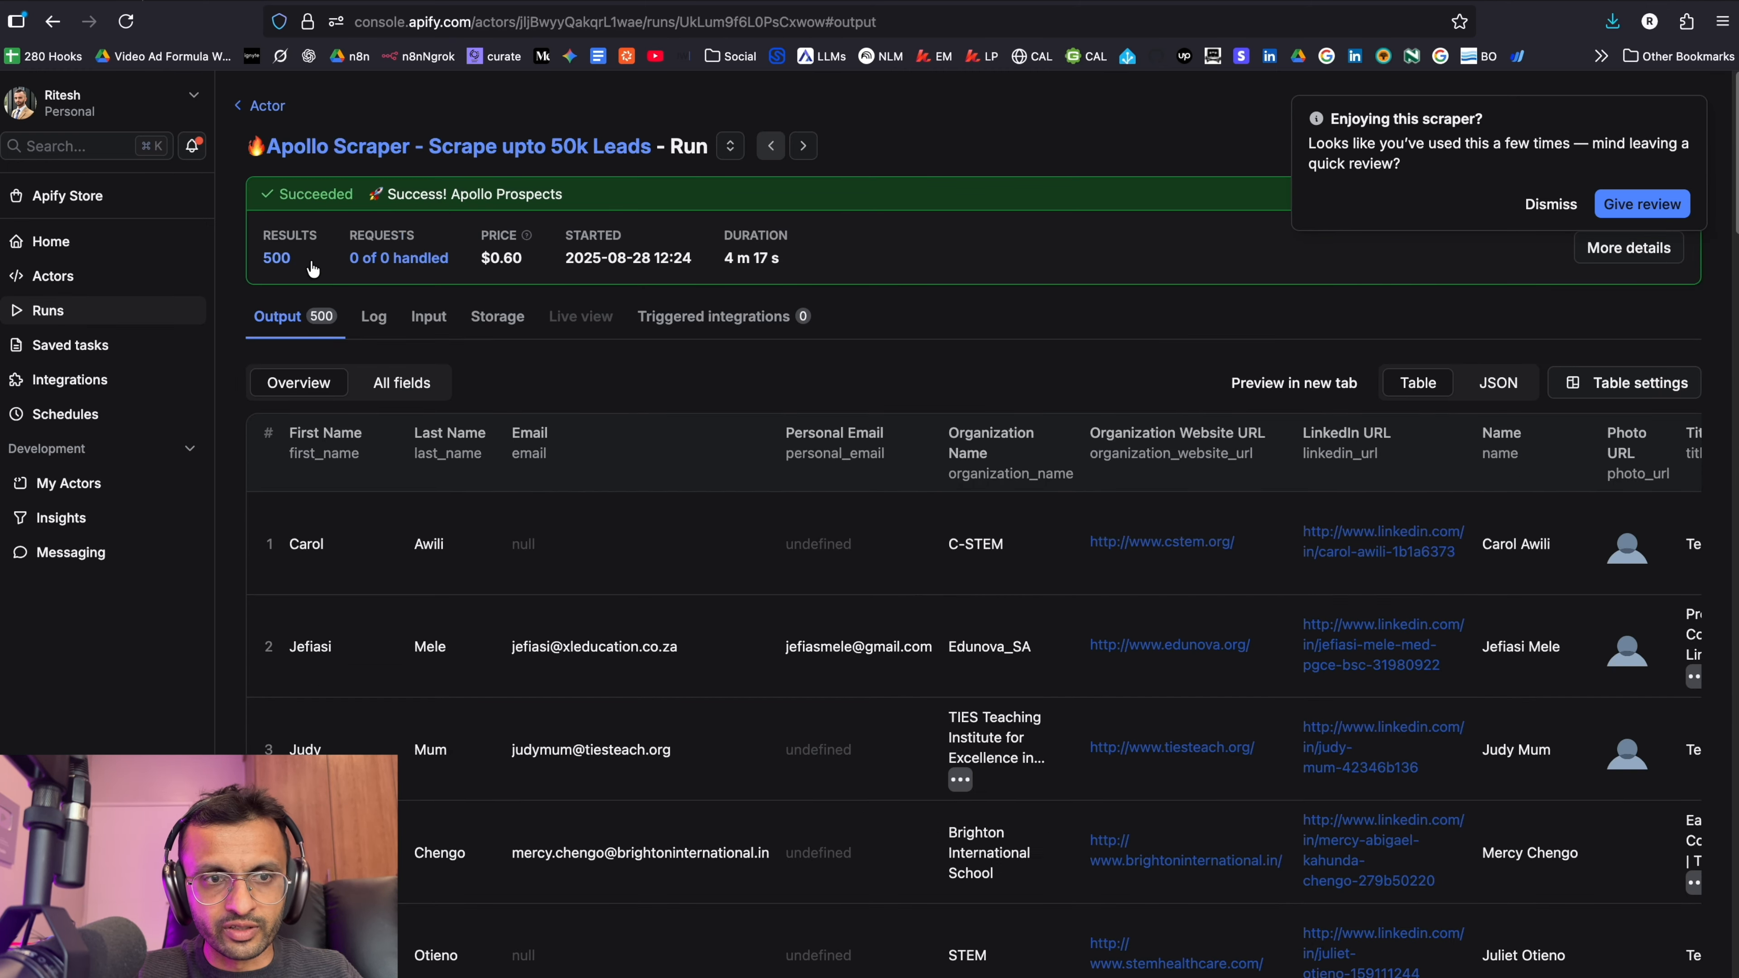
pyautogui.scroll(-5, 679, 798)
pyautogui.scroll(-5, 679, 796)
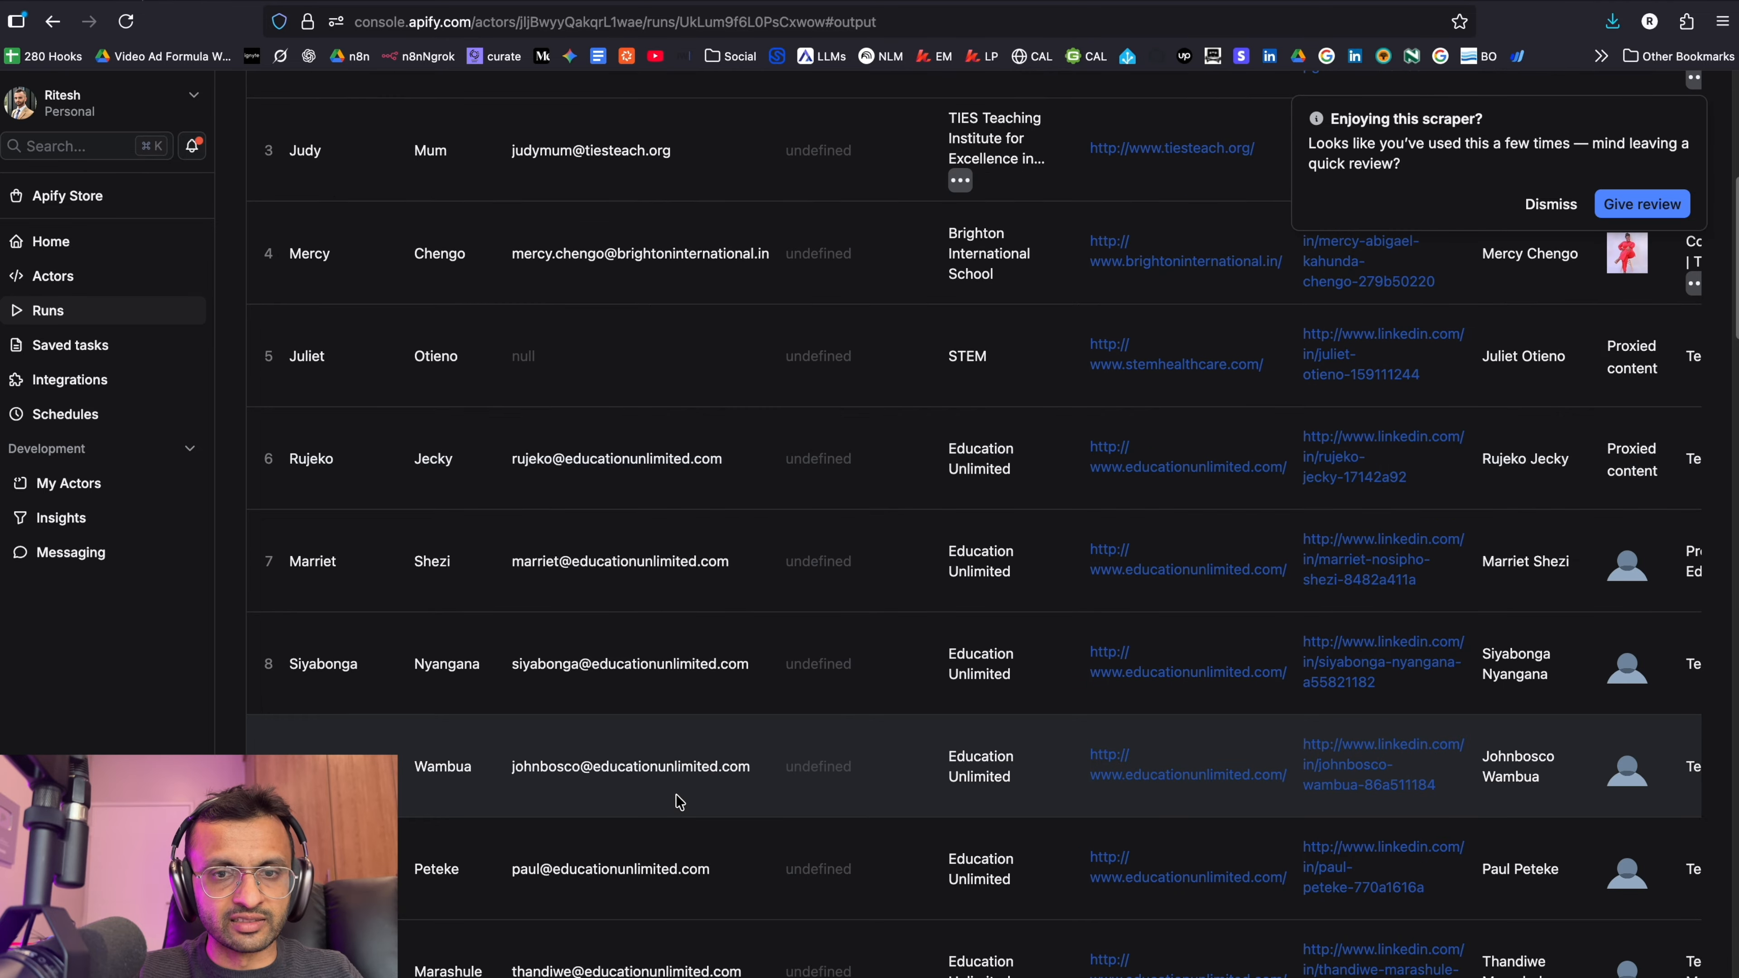
pyautogui.scroll(10, 679, 796)
# - Dismiss the scraper review request and view the API endpoints available for this run
pyautogui.click(1551, 205)
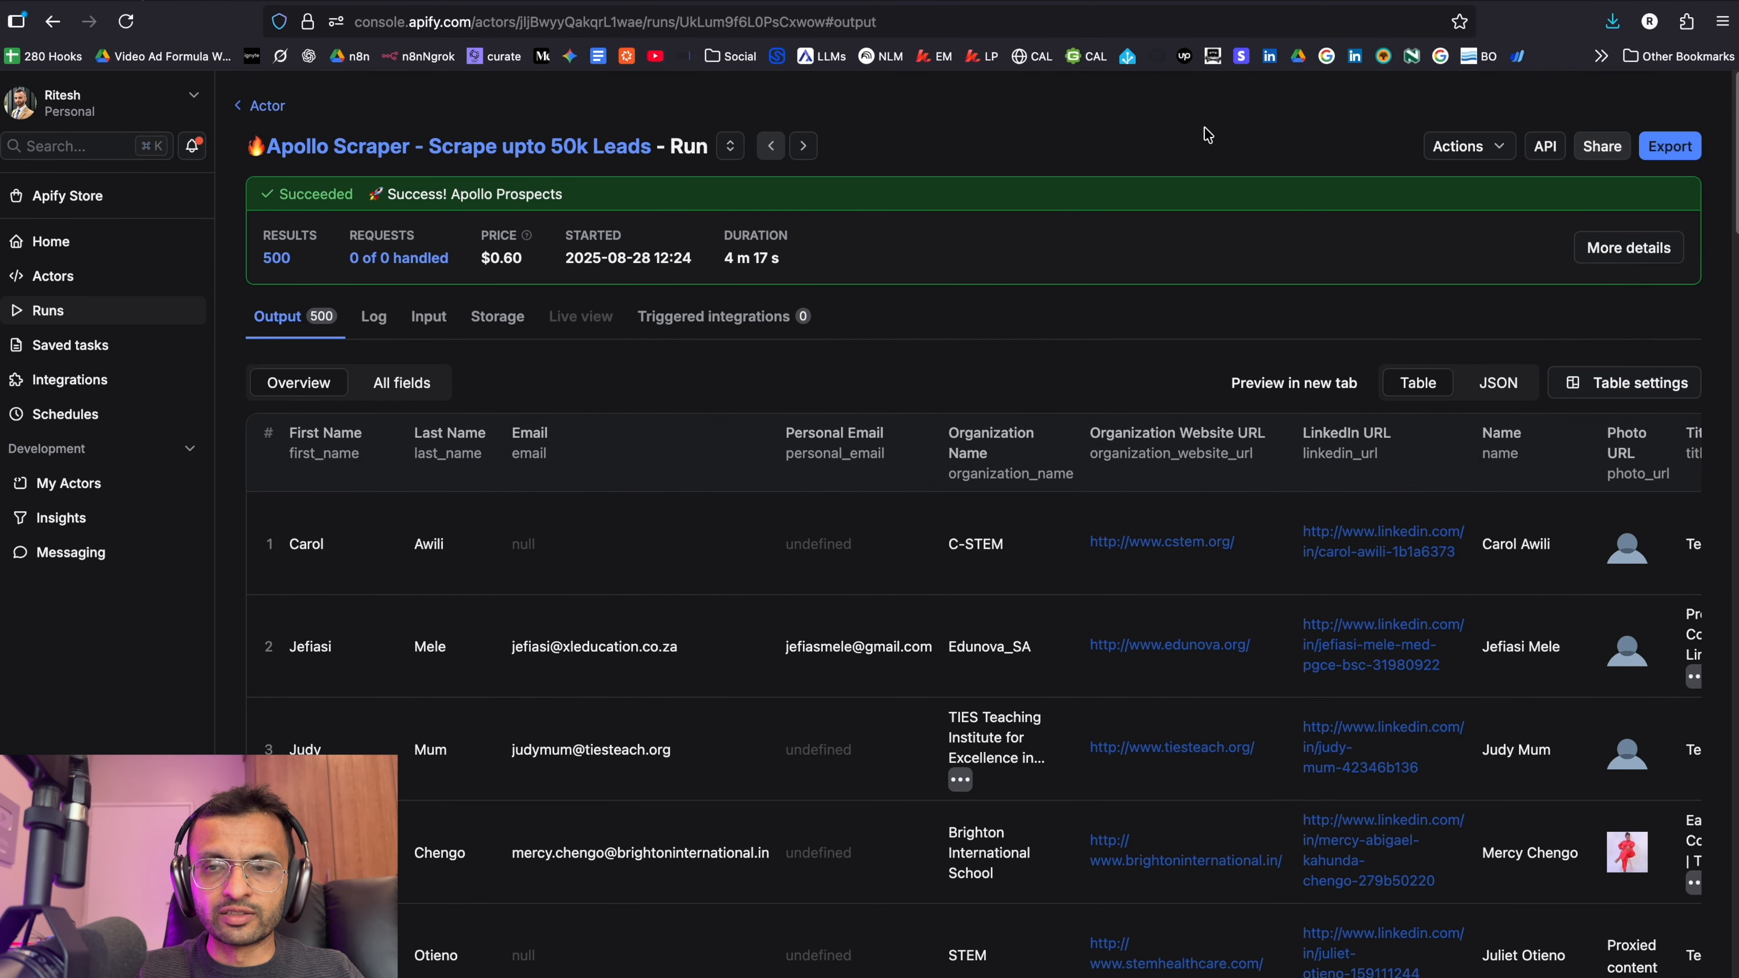
pyautogui.click(1545, 146)
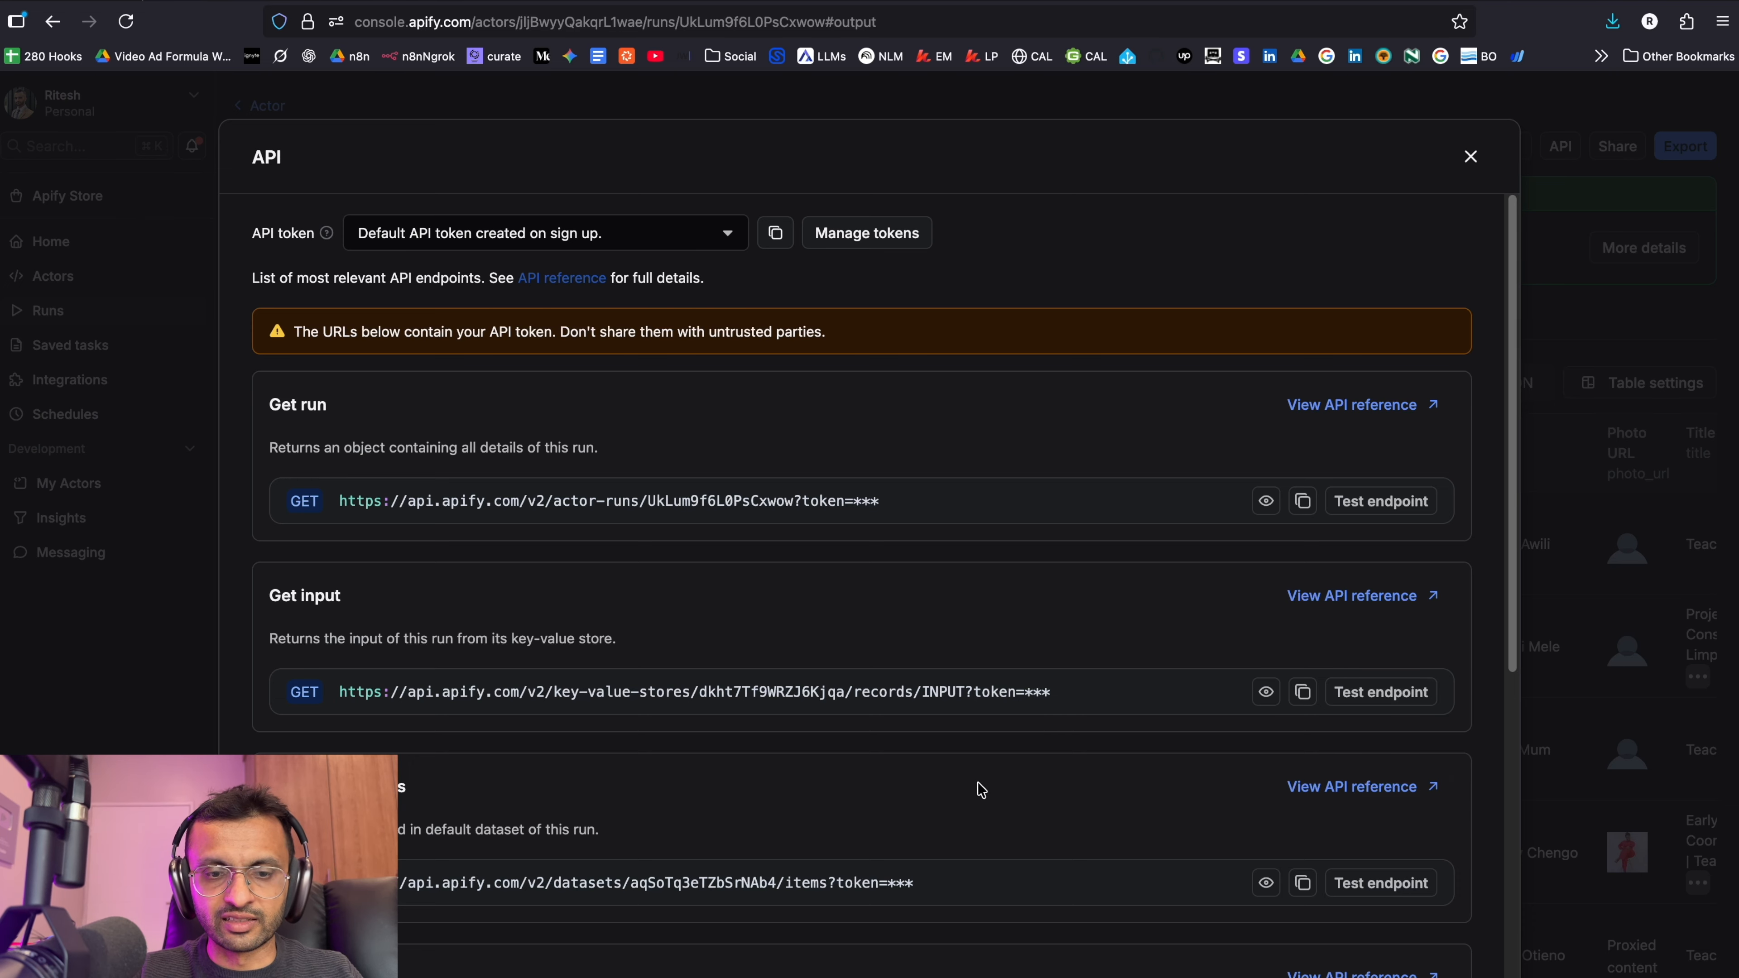
pyautogui.click(1469, 157)
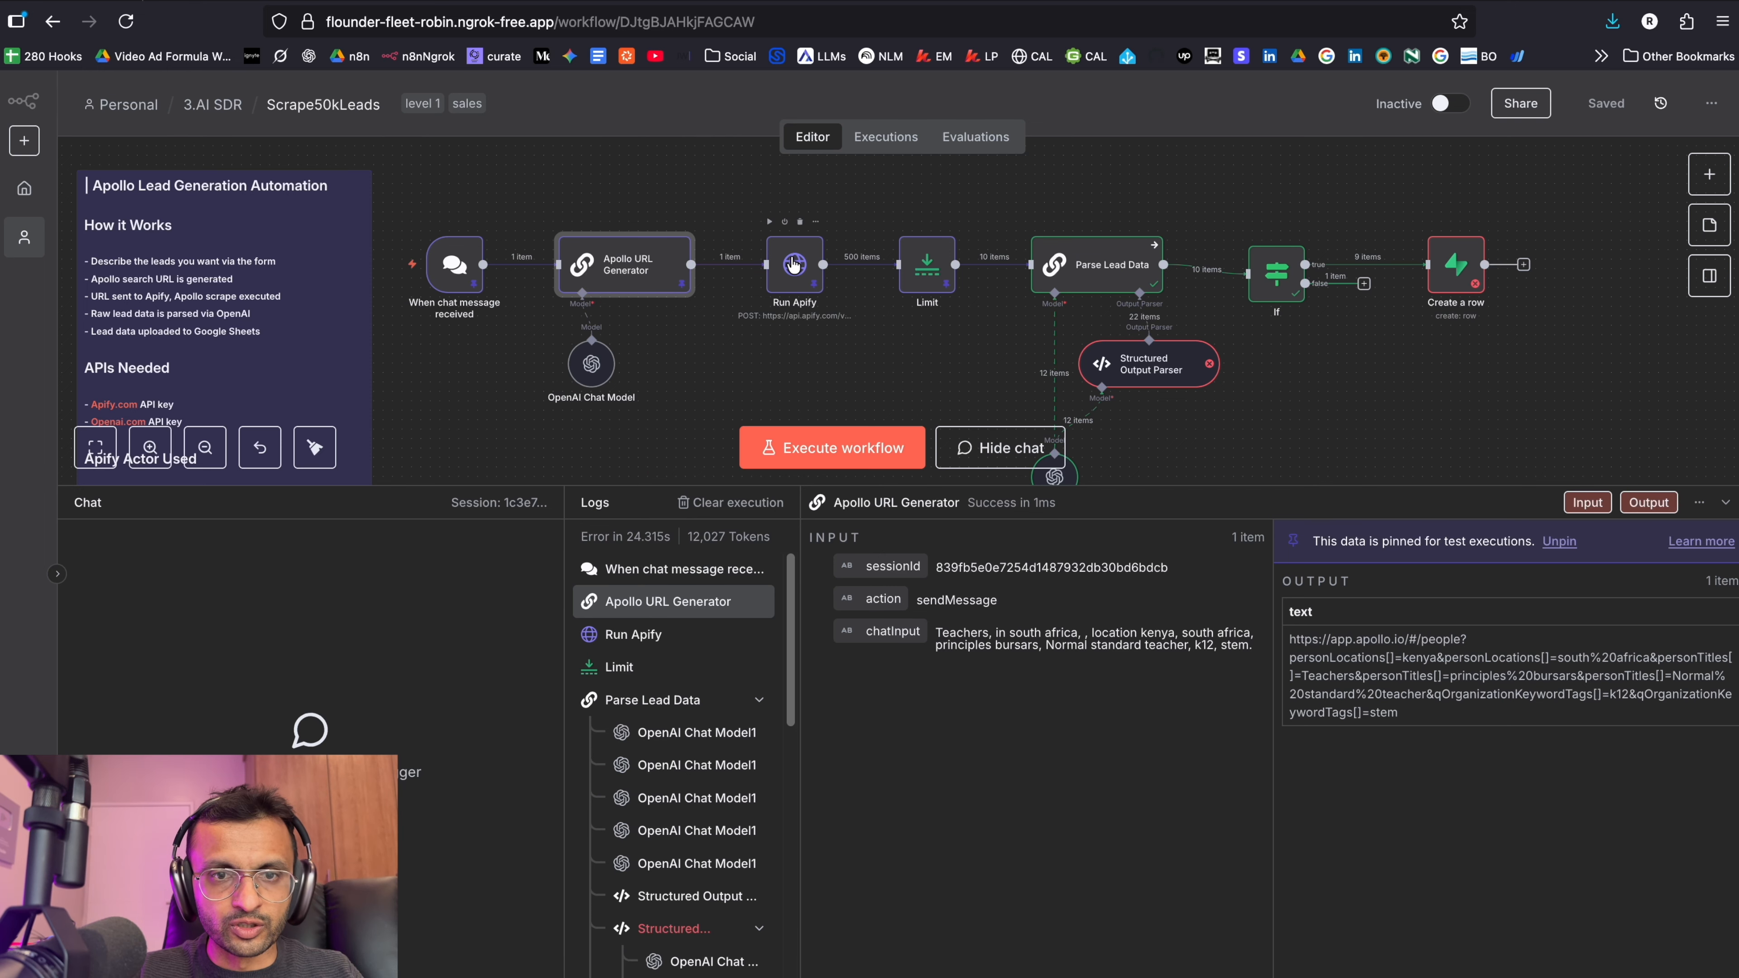
# - Return to the n8n workflow, open the Run Apify node and inspect its request URL up to the token parameter
pyautogui.doubleClick(794, 264)
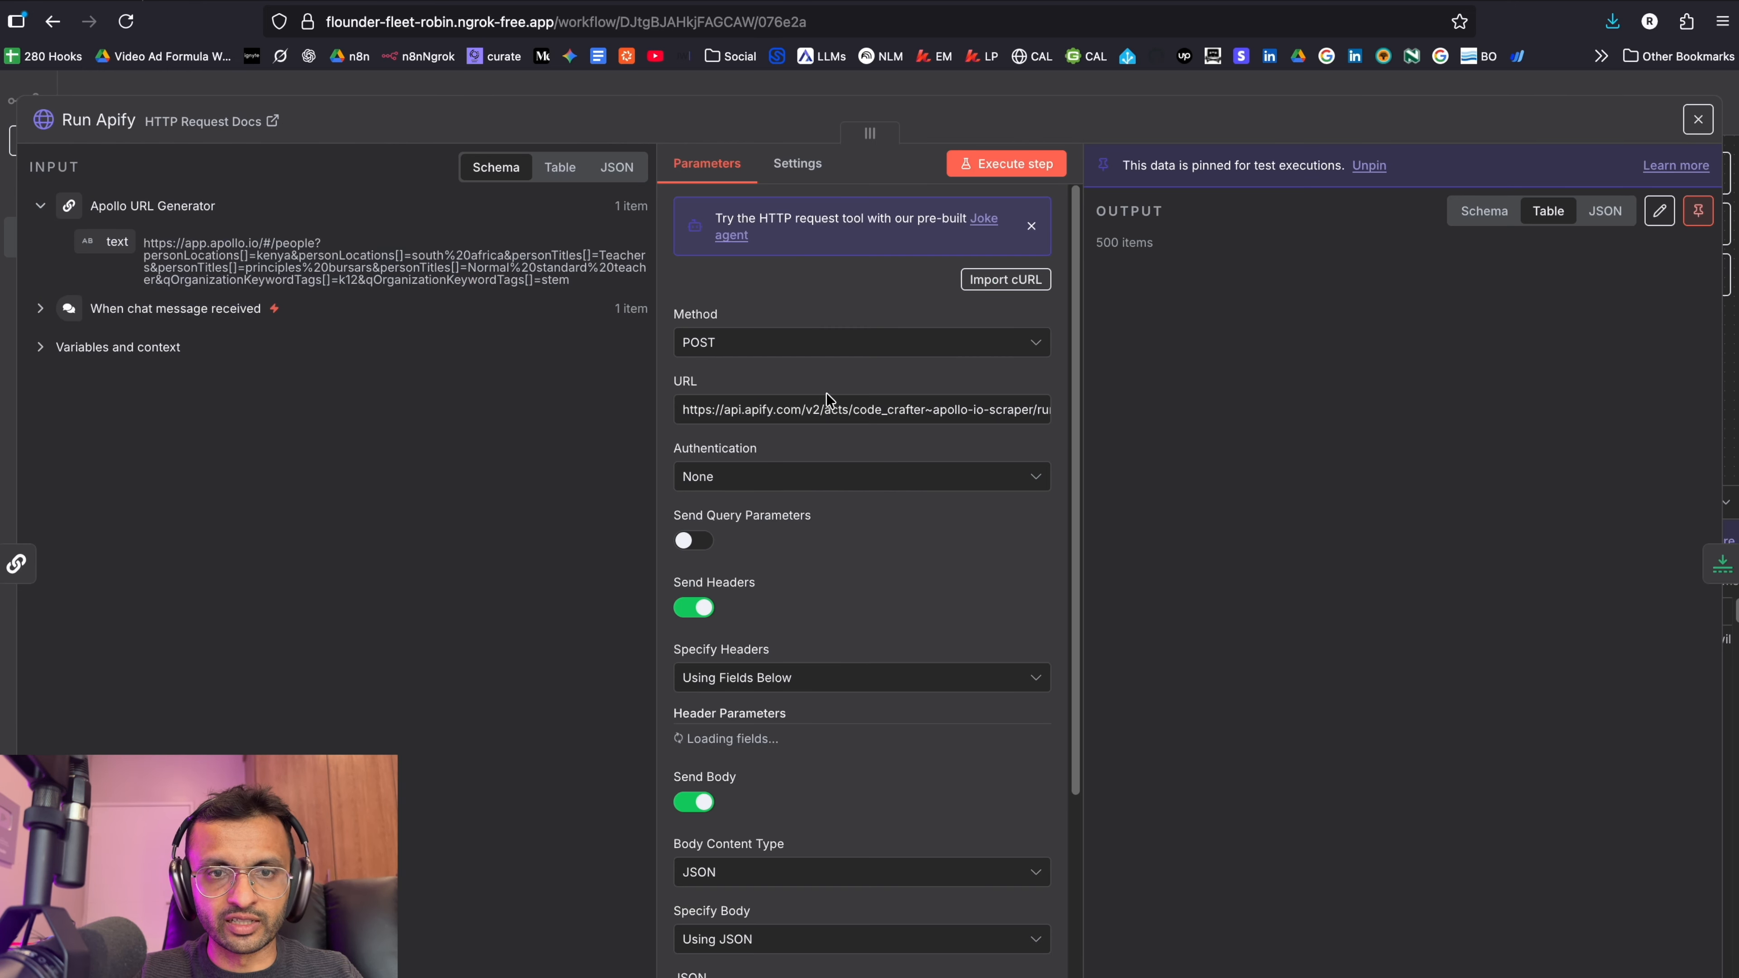
pyautogui.click(855, 410)
pyautogui.moveTo(855, 410); pyautogui.dragTo(1029, 410)
pyautogui.click(1035, 410)
pyautogui.hscroll(3, 1035, 410)
pyautogui.moveTo(829, 410); pyautogui.dragTo(1018, 409)
pyautogui.doubleClick(1018, 408)
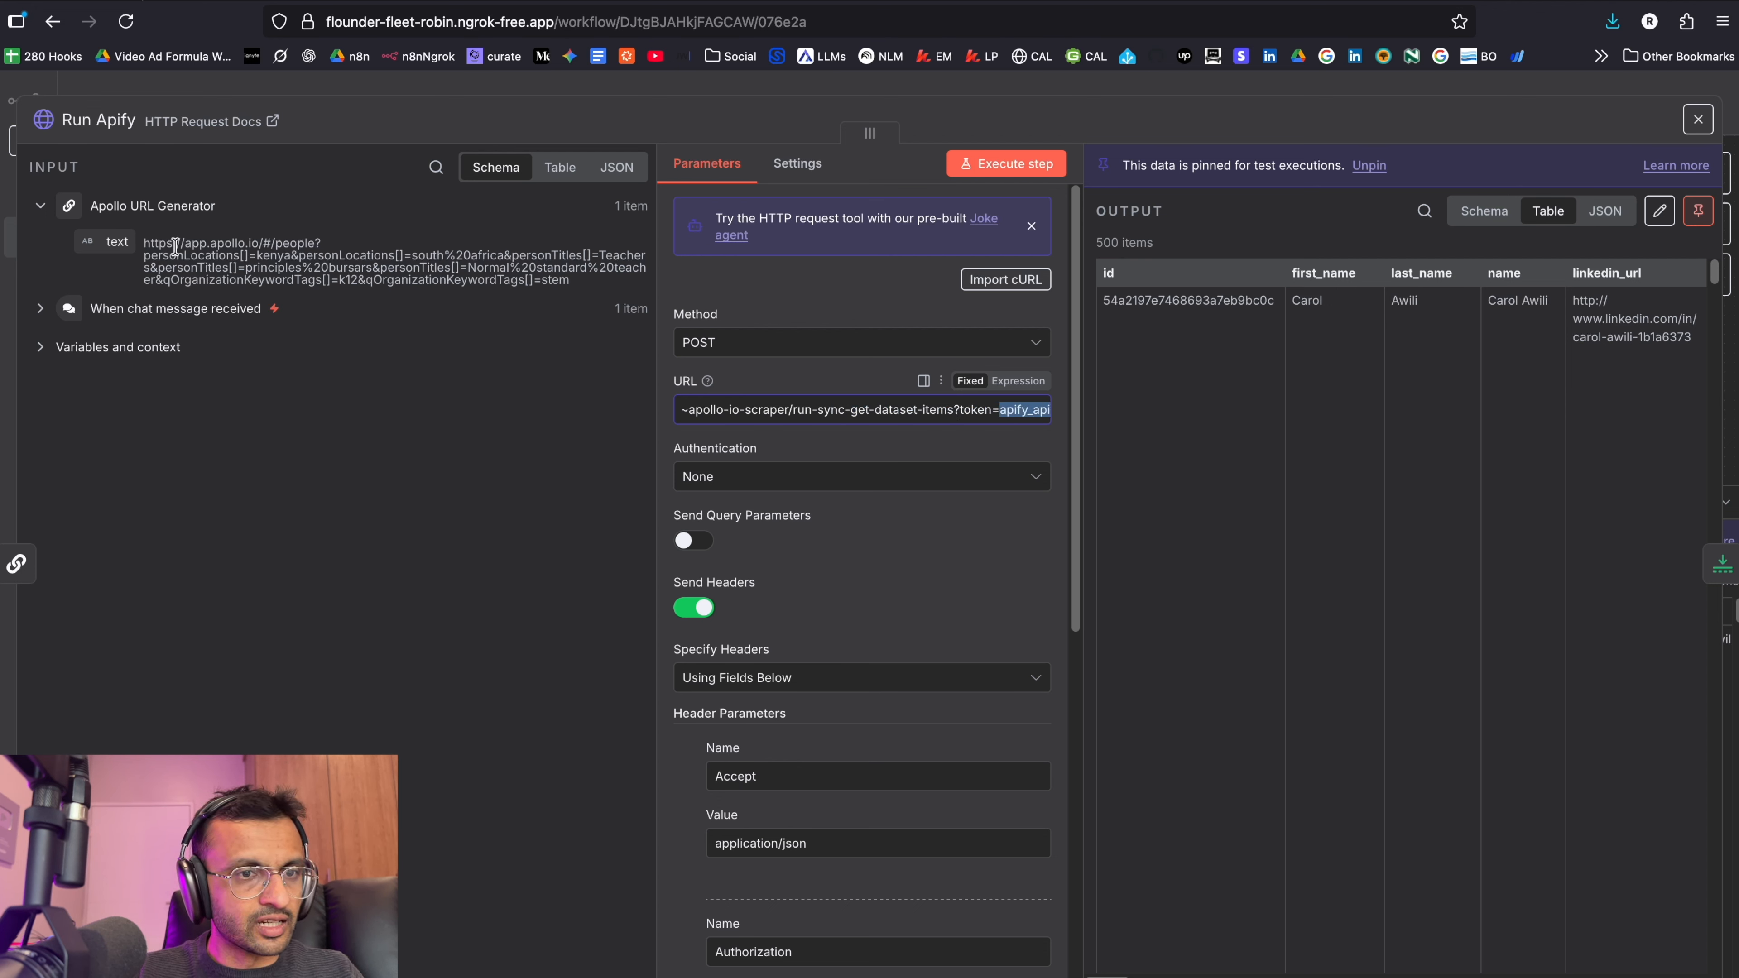
# - Examine the Run Apify node's output table, including the title, email status, LinkedIn URL and employment history columns
pyautogui.hscroll(5, 1345, 363)
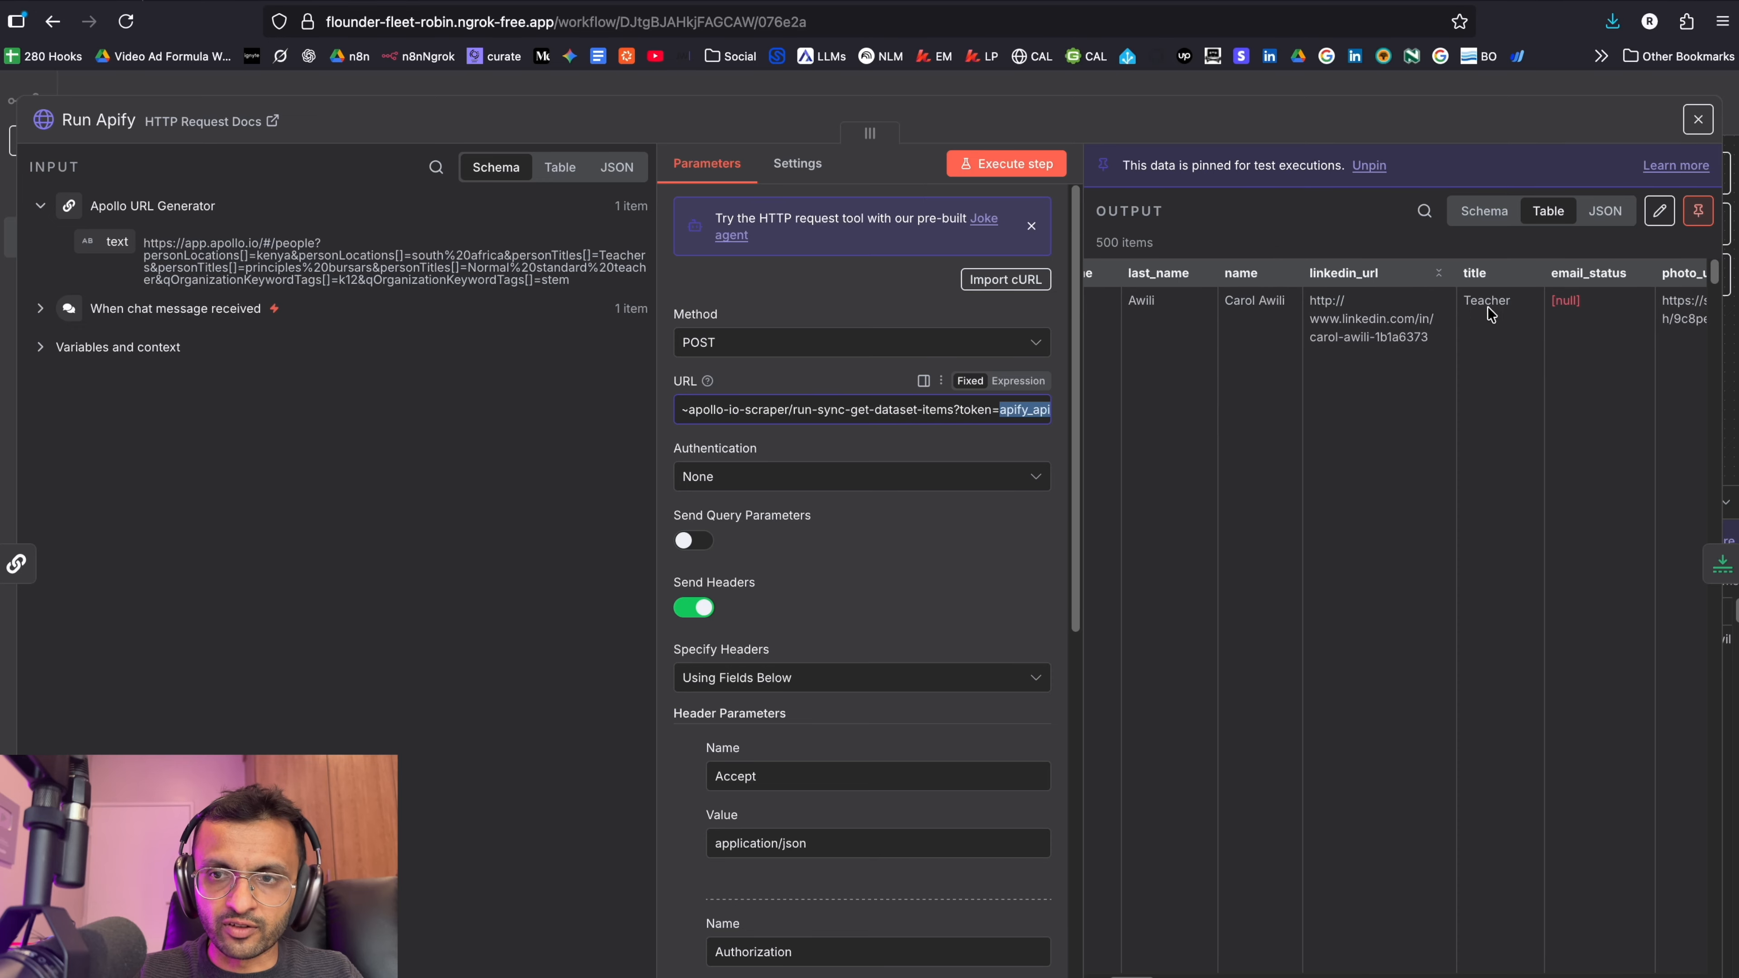
pyautogui.hscroll(1, 1488, 307)
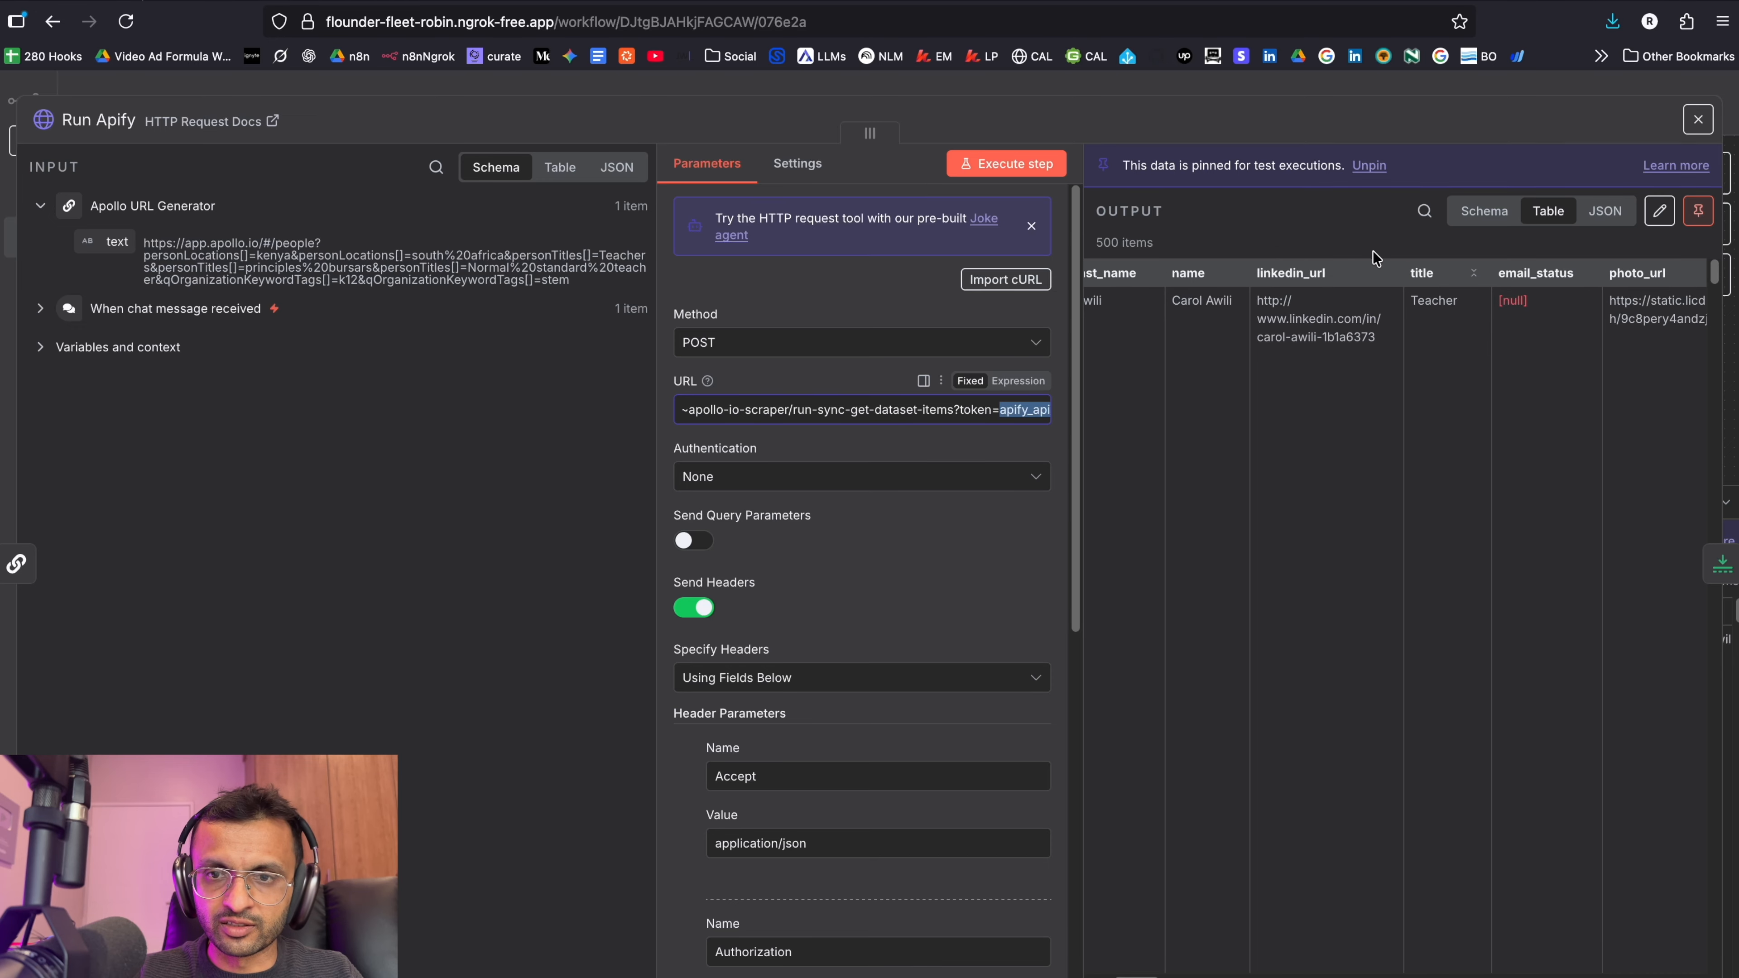
pyautogui.scroll(-5, 1483, 596)
pyautogui.hscroll(-1, 1488, 882)
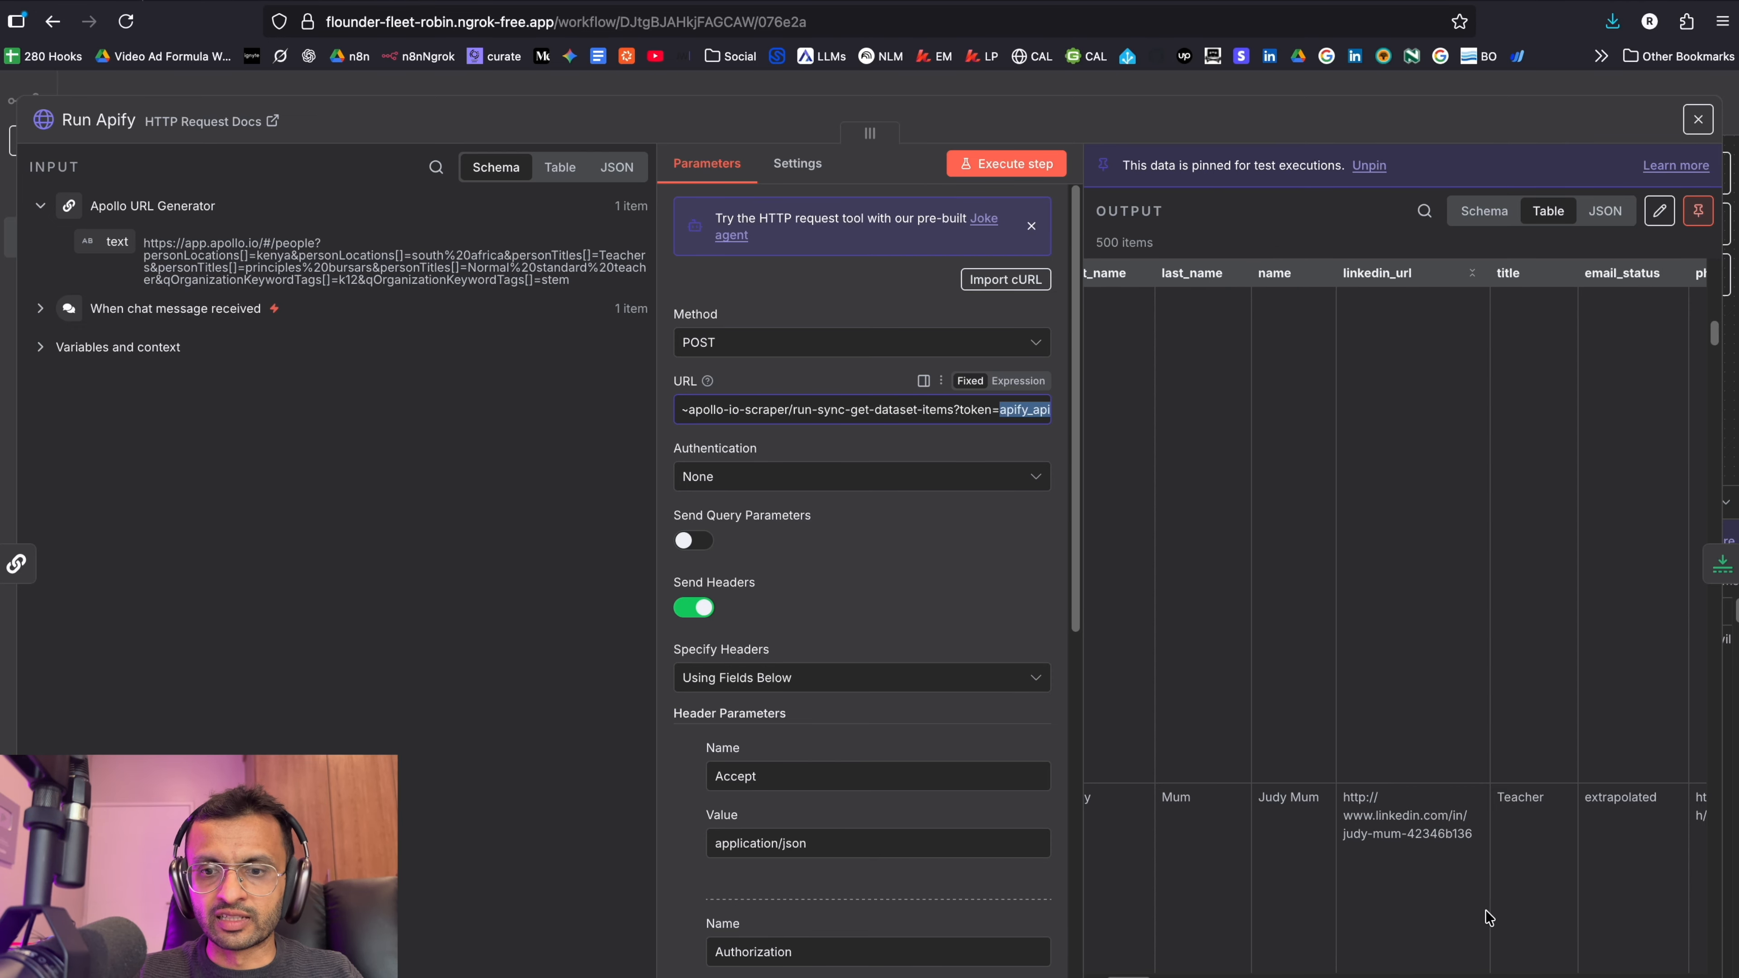
pyautogui.hscroll(10, 1236, 851)
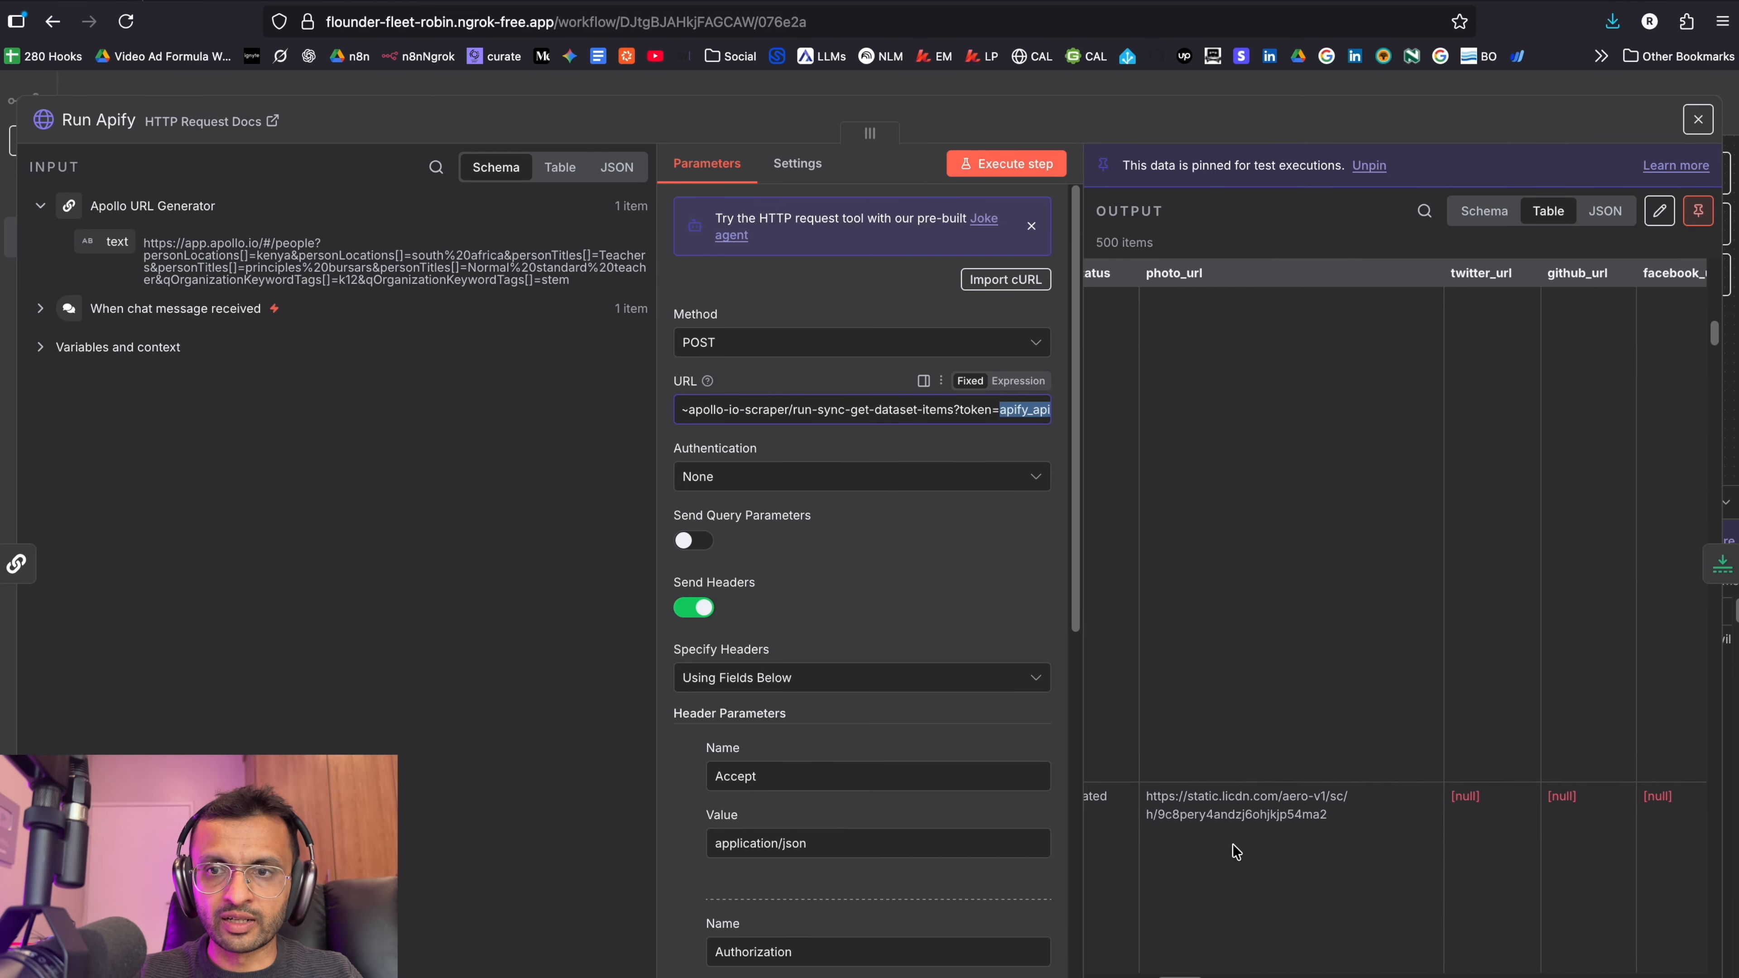
pyautogui.hscroll(-6, 1236, 851)
pyautogui.hscroll(-3, 1236, 849)
pyautogui.hscroll(8, 1236, 843)
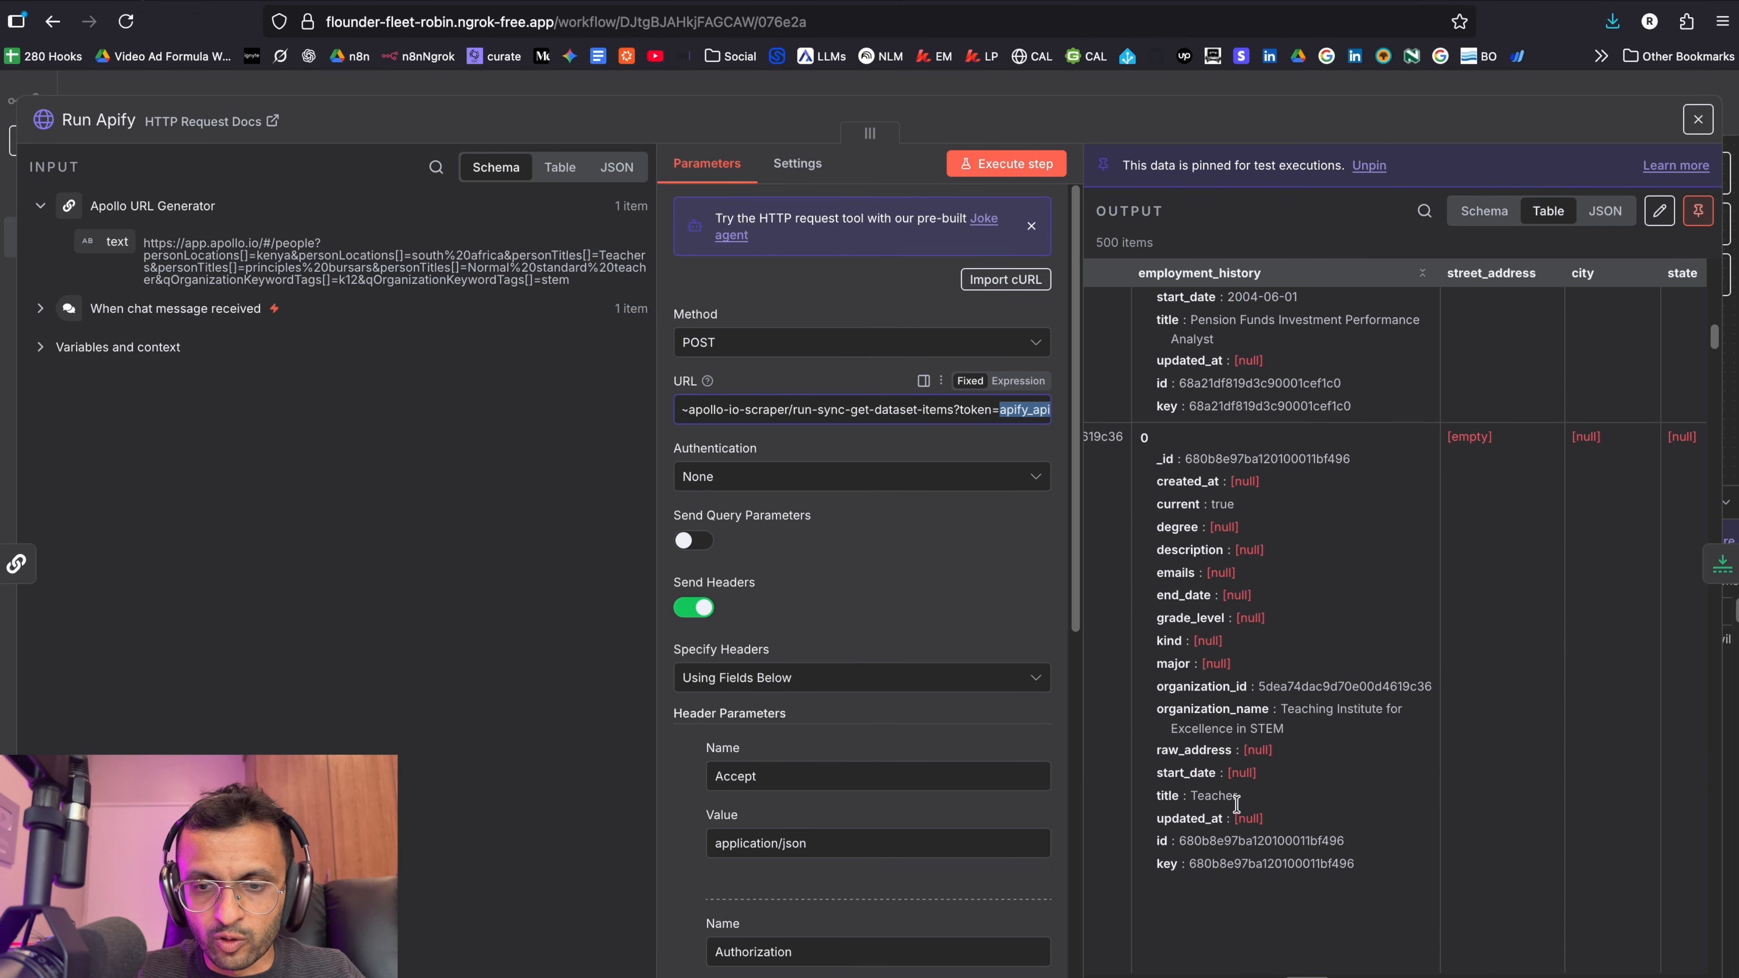
pyautogui.scroll(-2, 1236, 822)
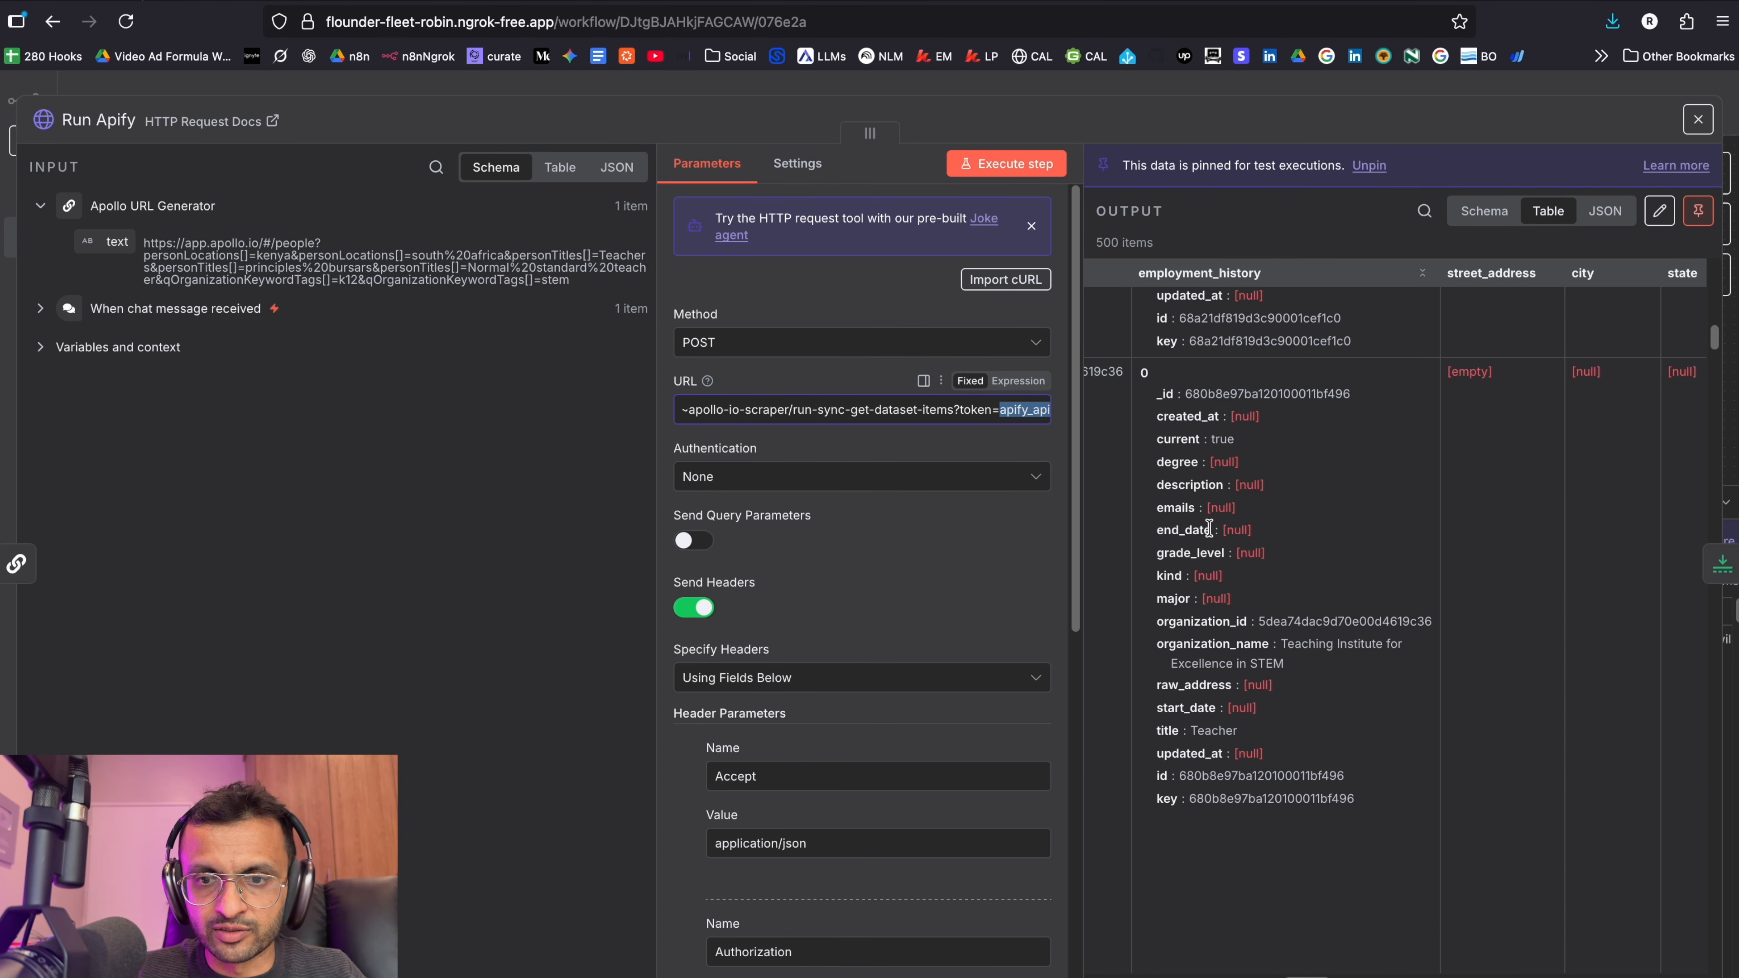
pyautogui.scroll(-5, 1216, 647)
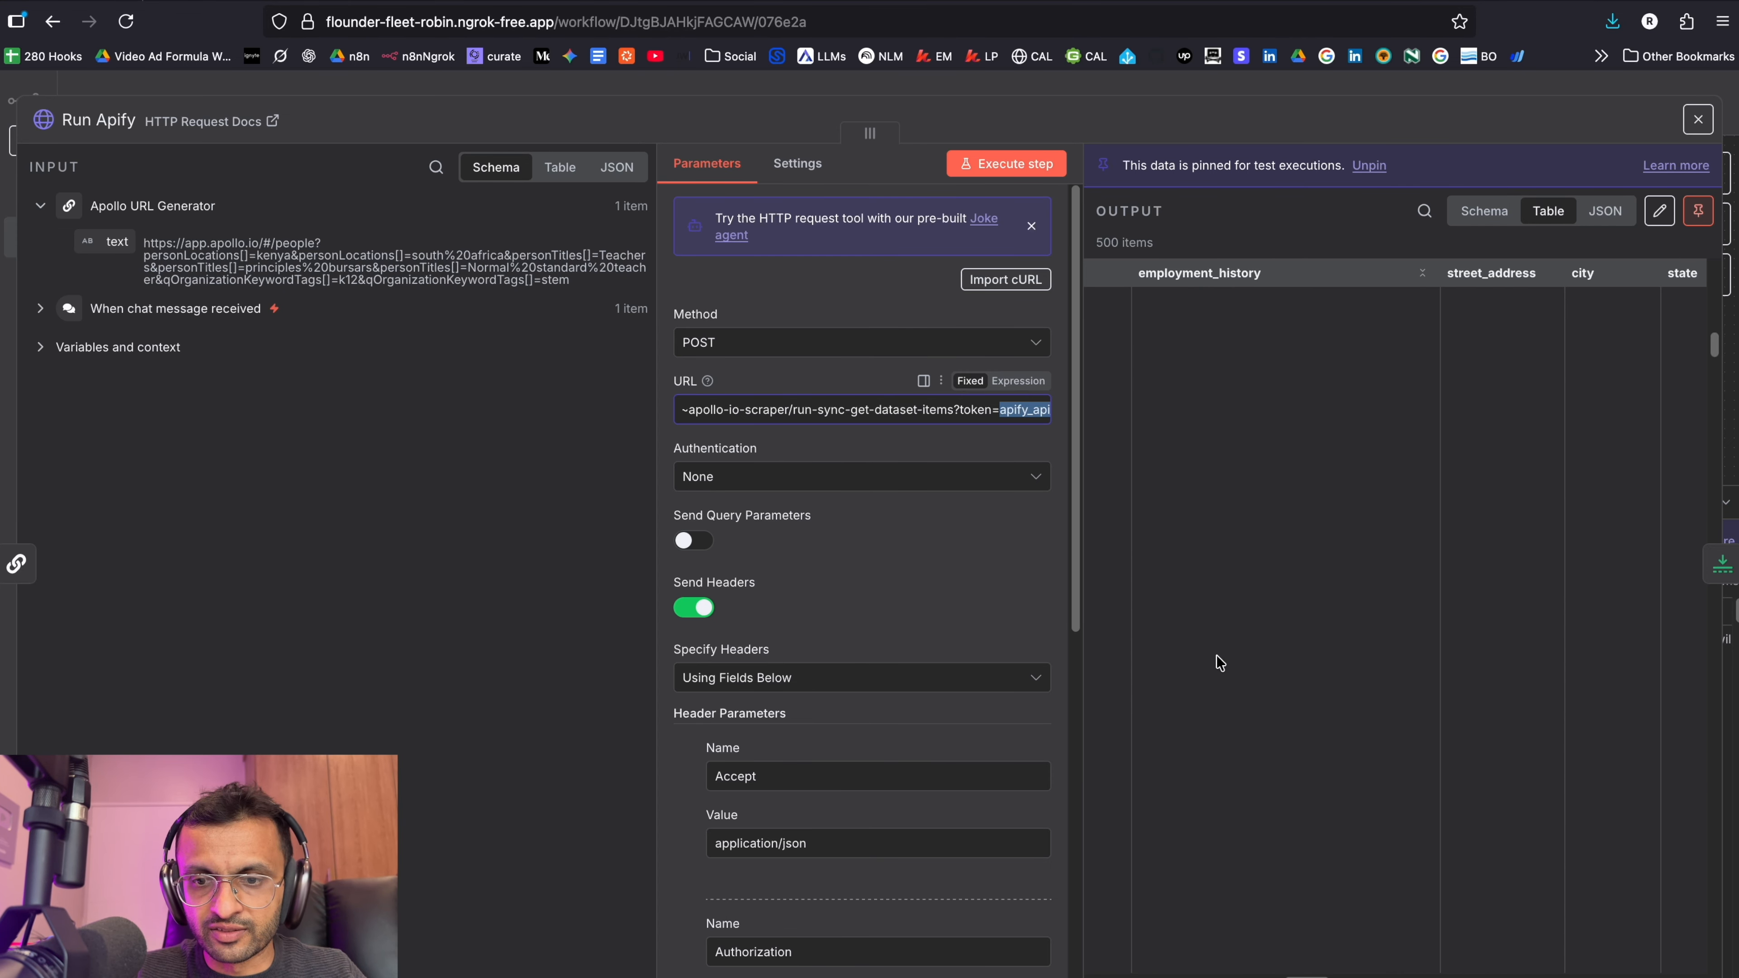
pyautogui.scroll(2, 1216, 660)
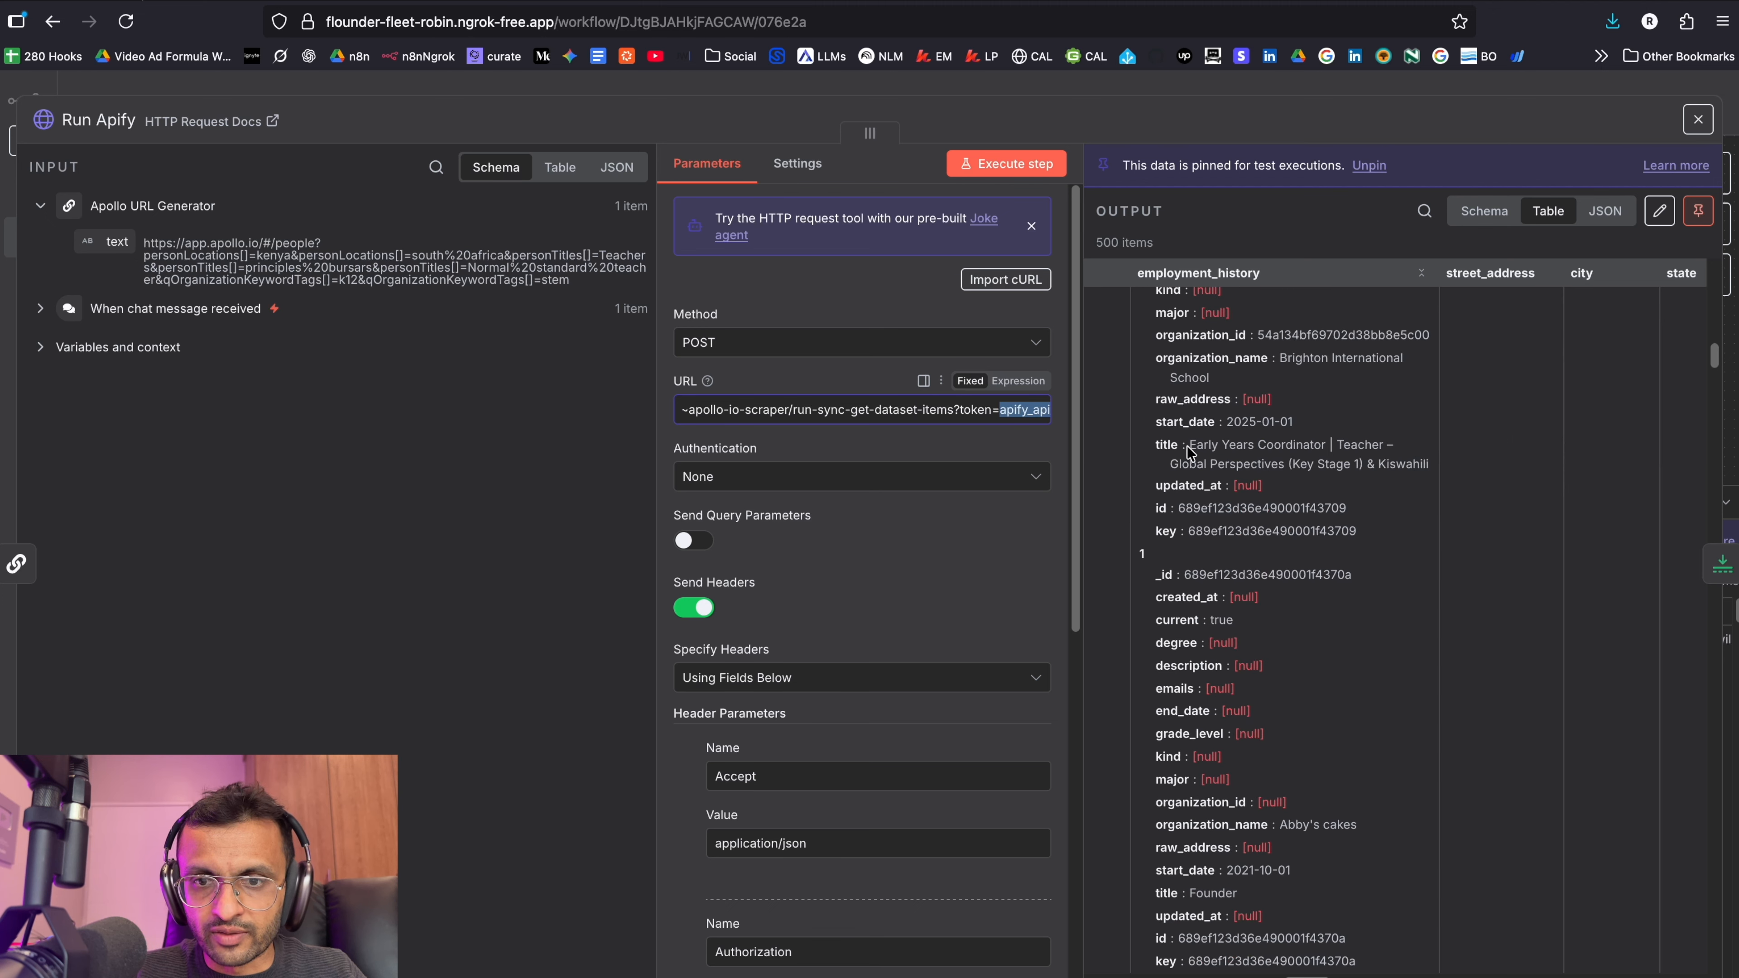
# - Review the organization name and remaining employment history entries in the output table, and close the Run Apify node
pyautogui.scroll(3, 1250, 468)
pyautogui.click(1286, 502)
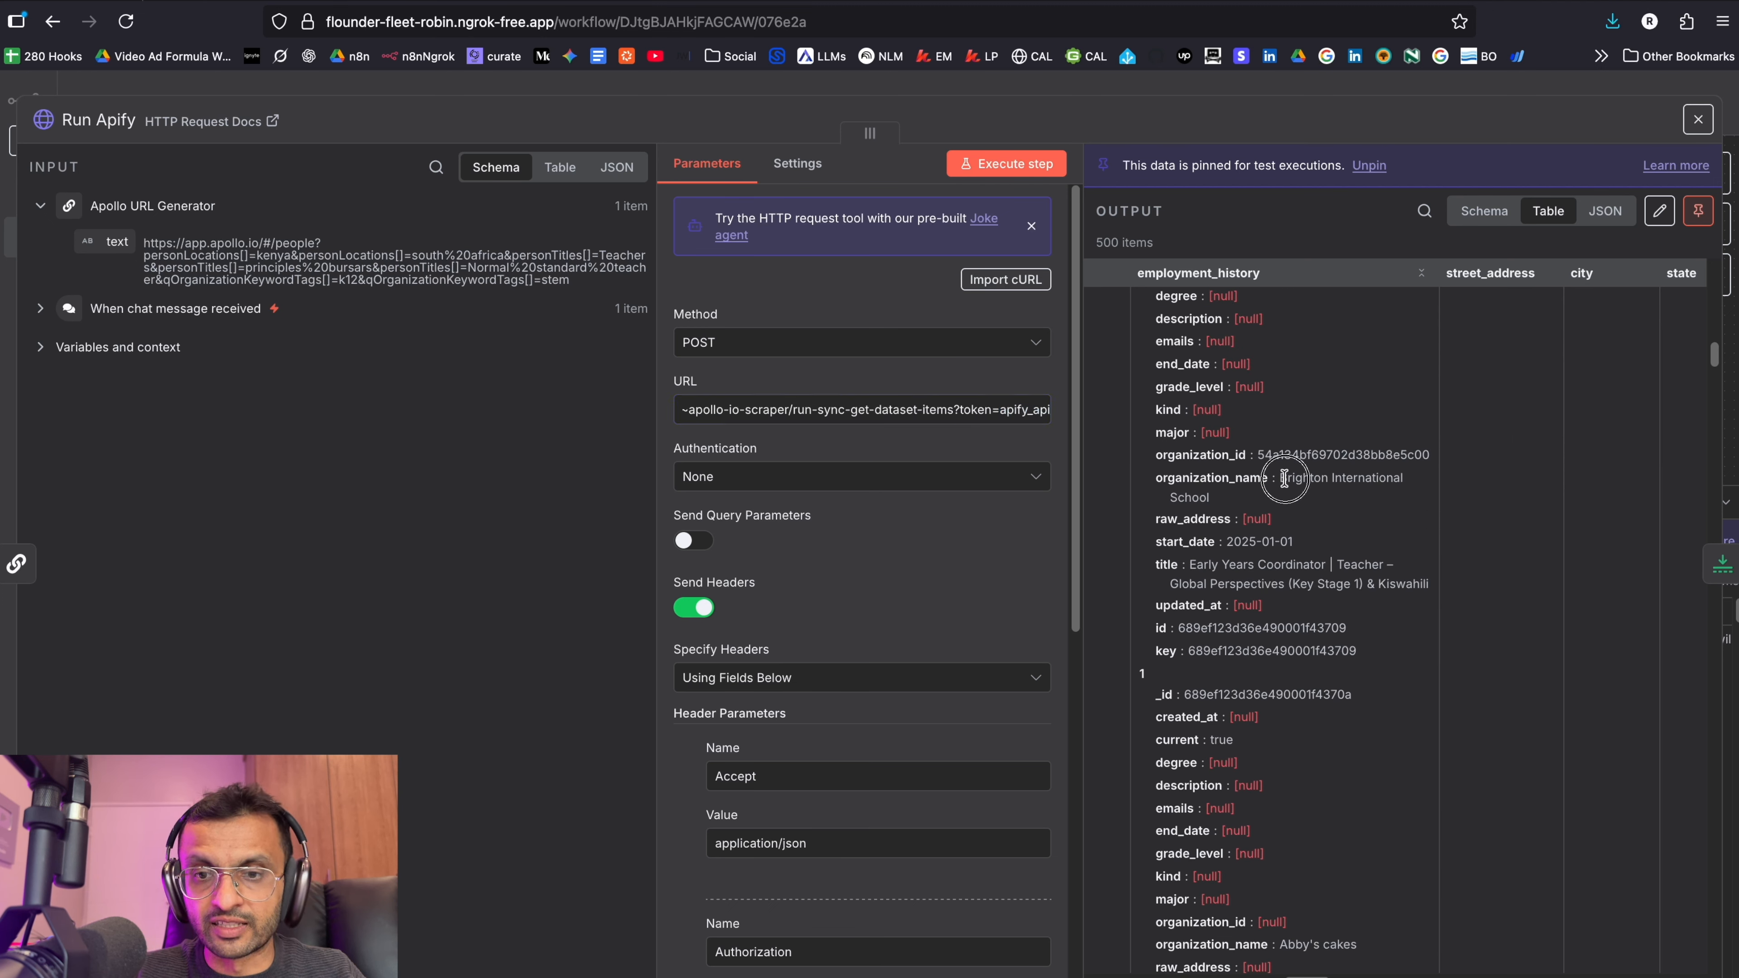
pyautogui.tripleClick(1282, 483)
pyautogui.scroll(-5, 1286, 719)
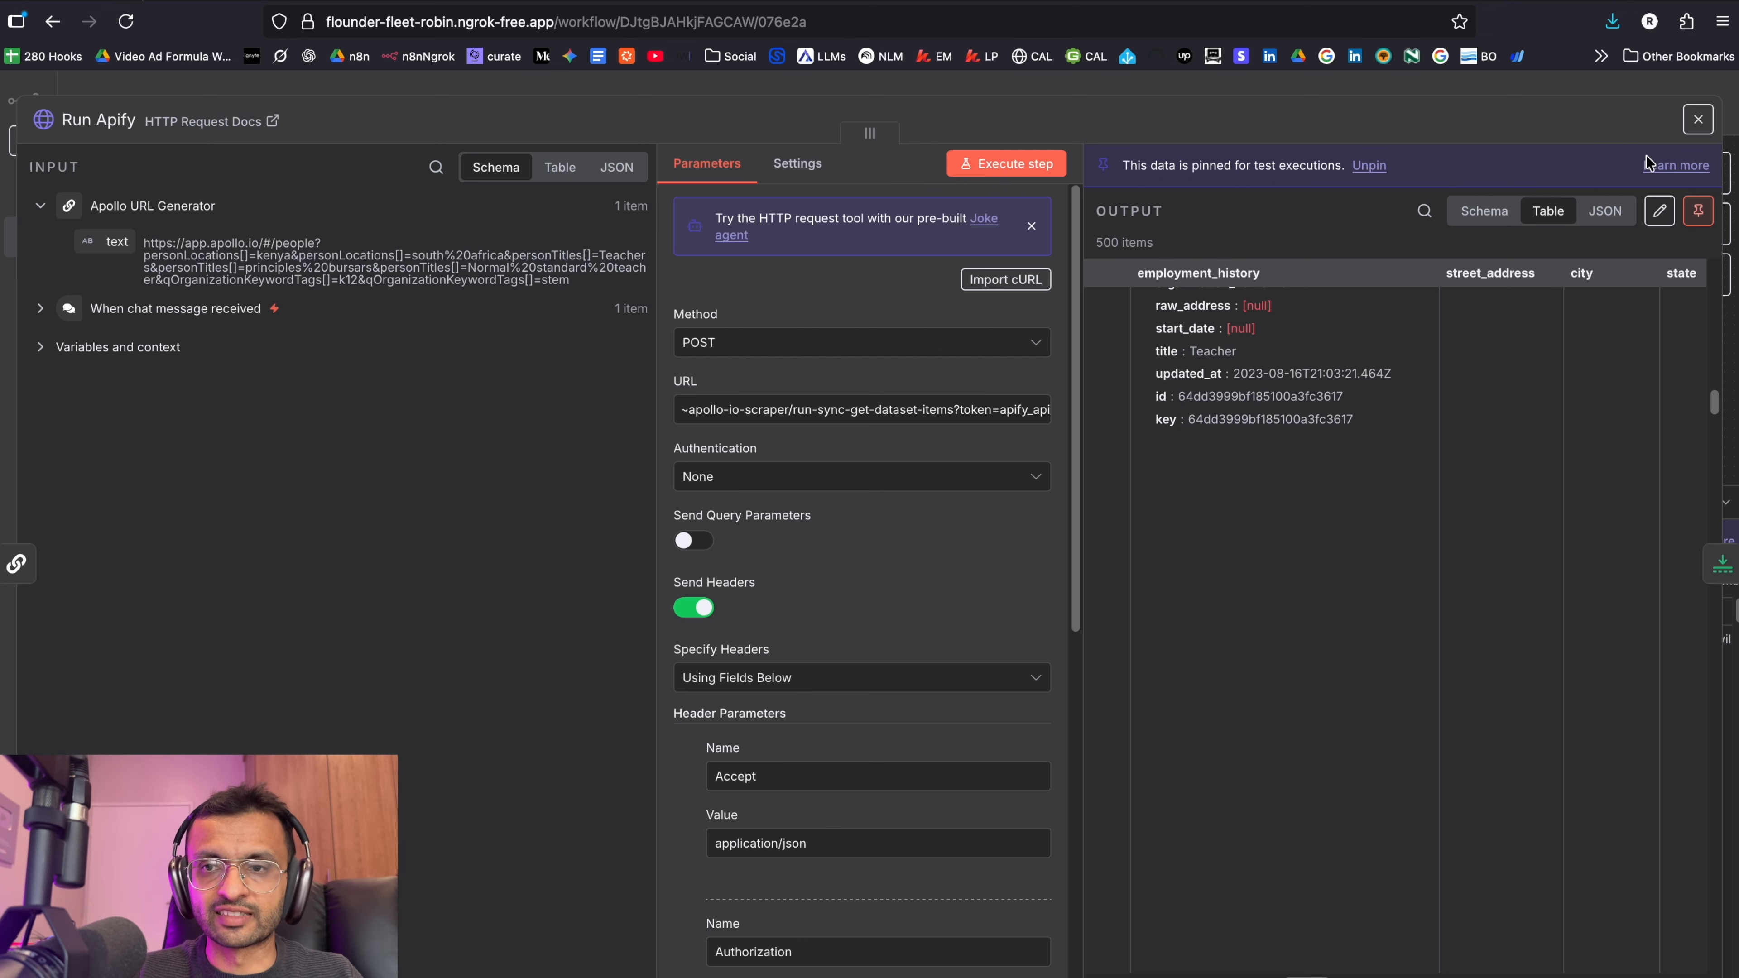
pyautogui.click(1698, 119)
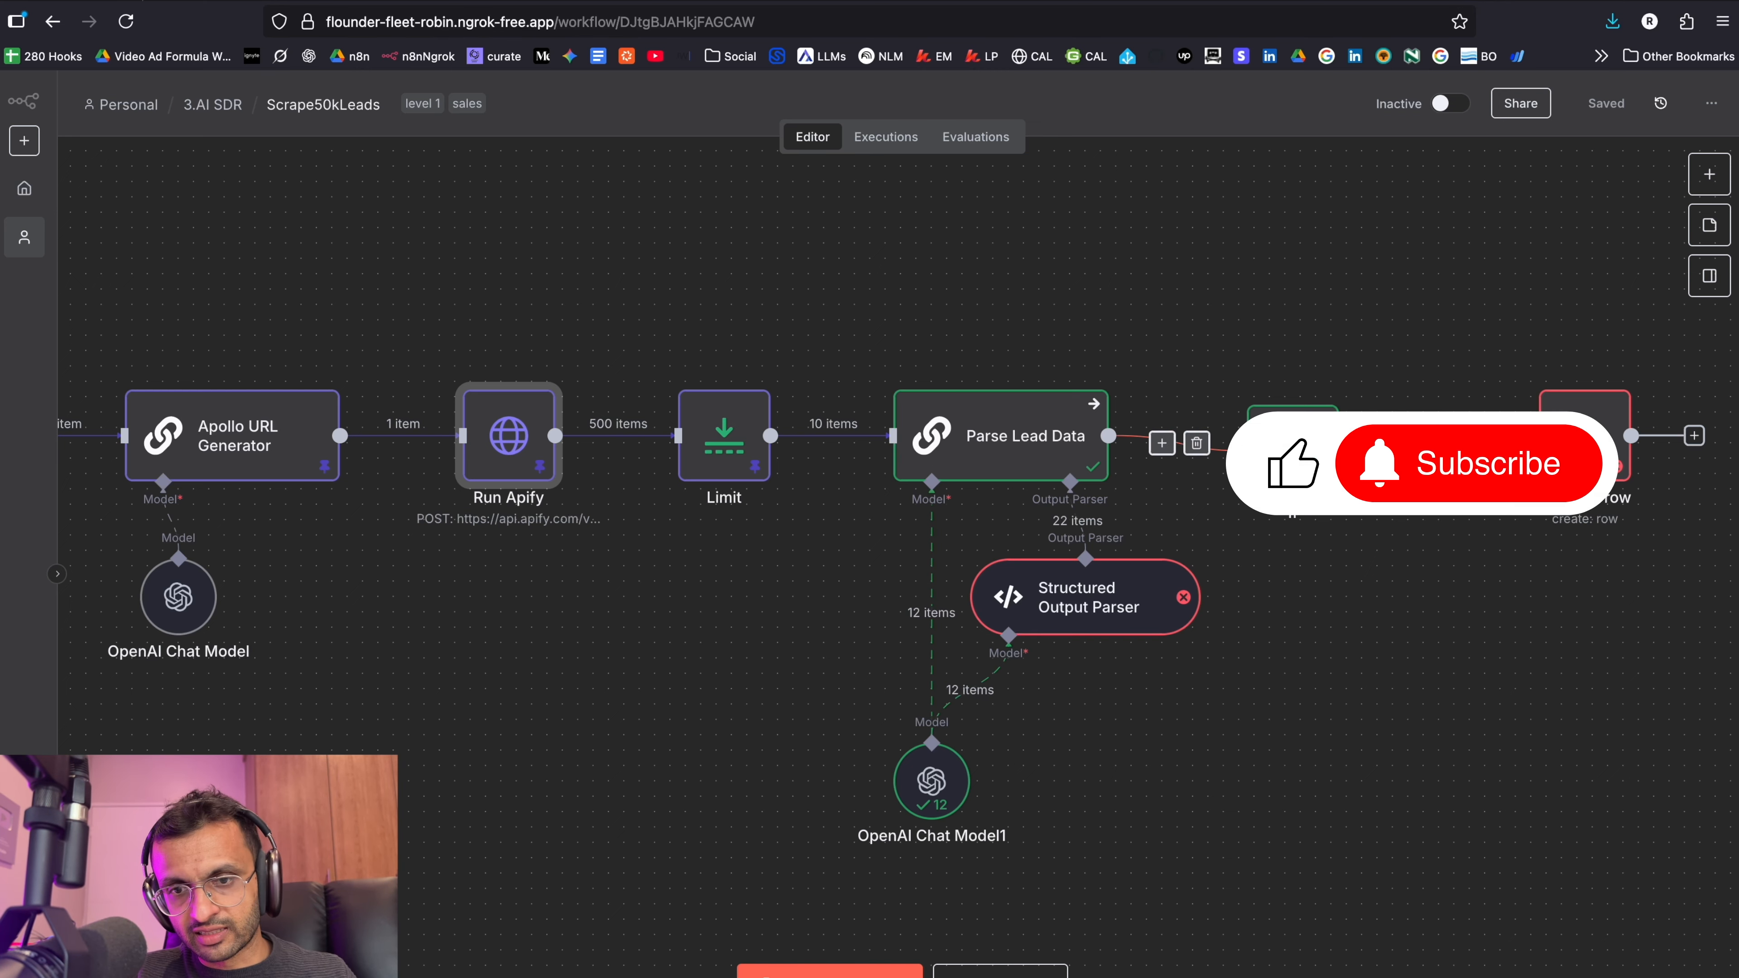
# - View the If and Create a row nodes at the end of the workflow, briefly opening and closing the Create a row node
pyautogui.hscroll(3, 1191, 456)
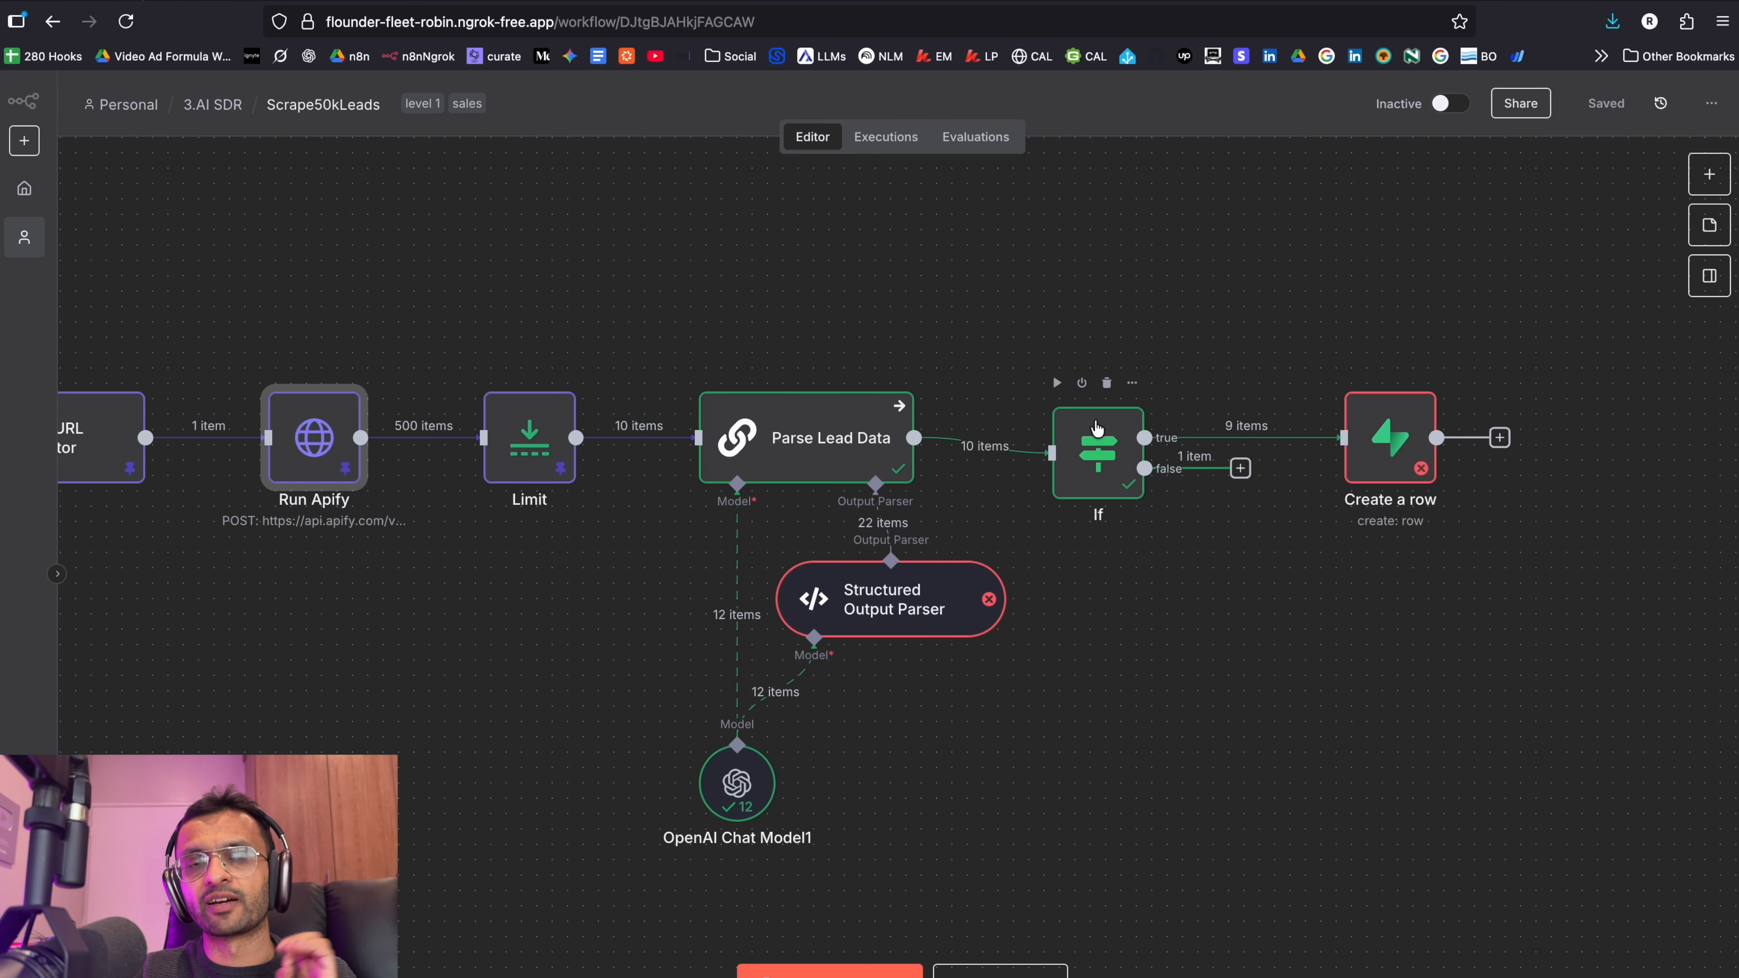
pyautogui.doubleClick(1395, 460)
pyautogui.press('Escape')
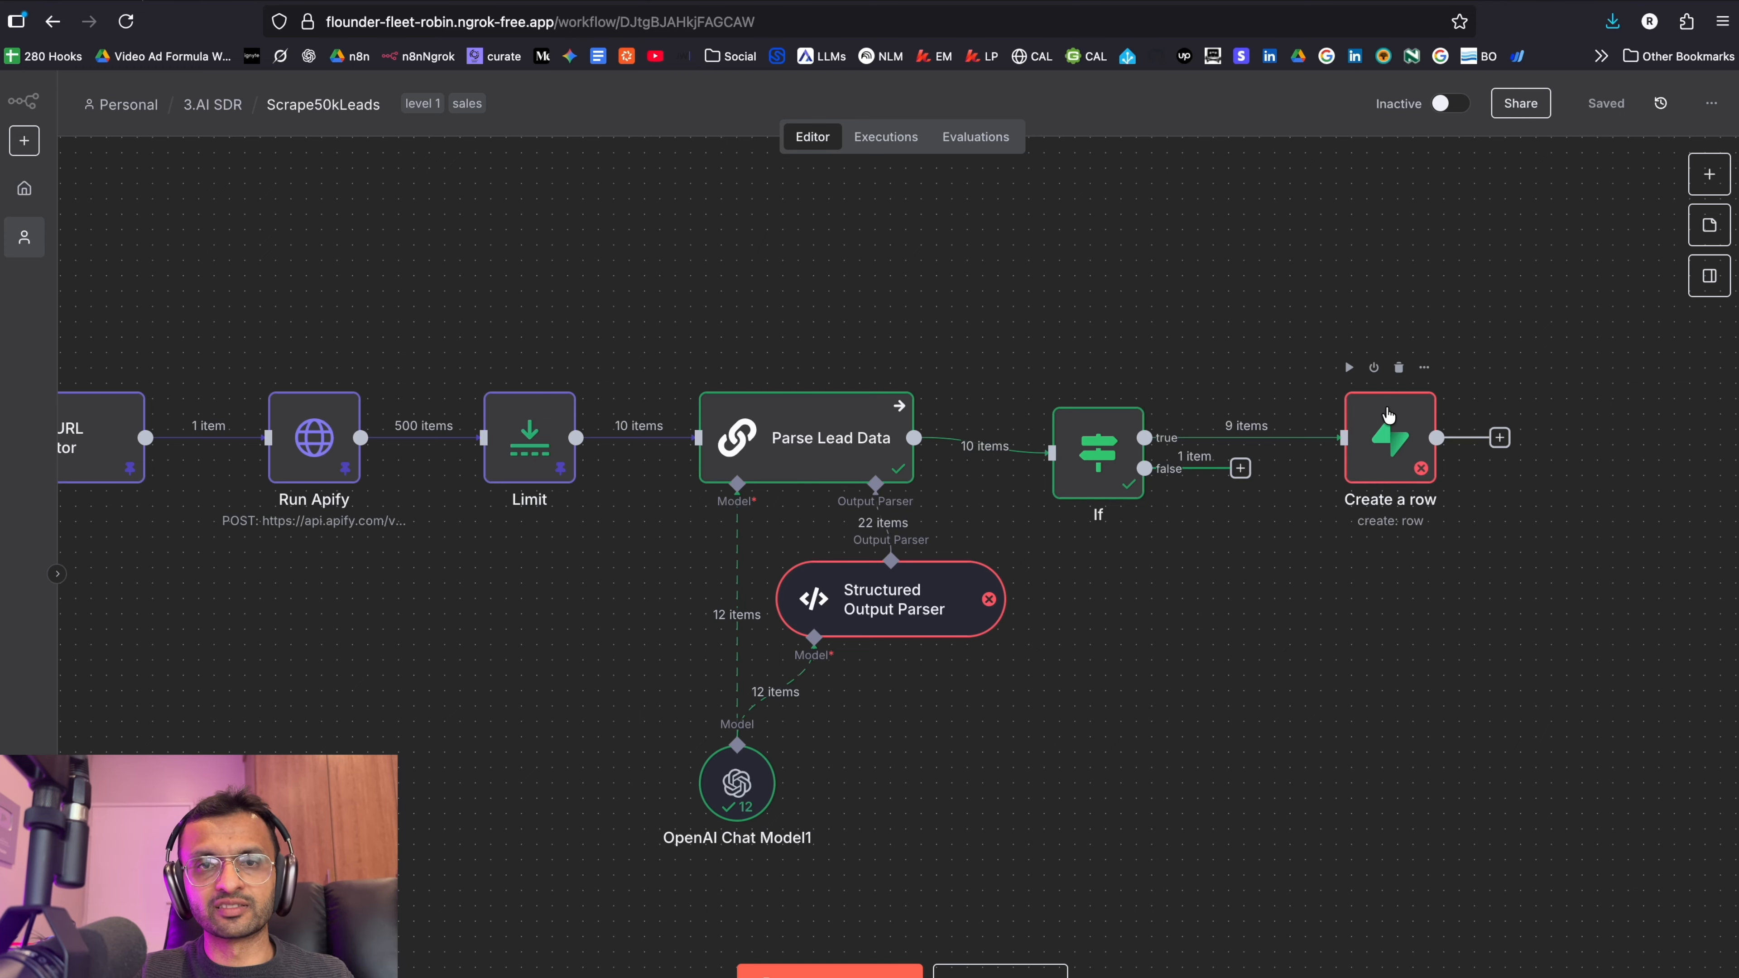
# - Go to supabase.com in a new browser tab and open the leadscraping project's dashboard
pyautogui.press('super+t')
pyautogui.write('supabase.com')
pyautogui.press('Return')
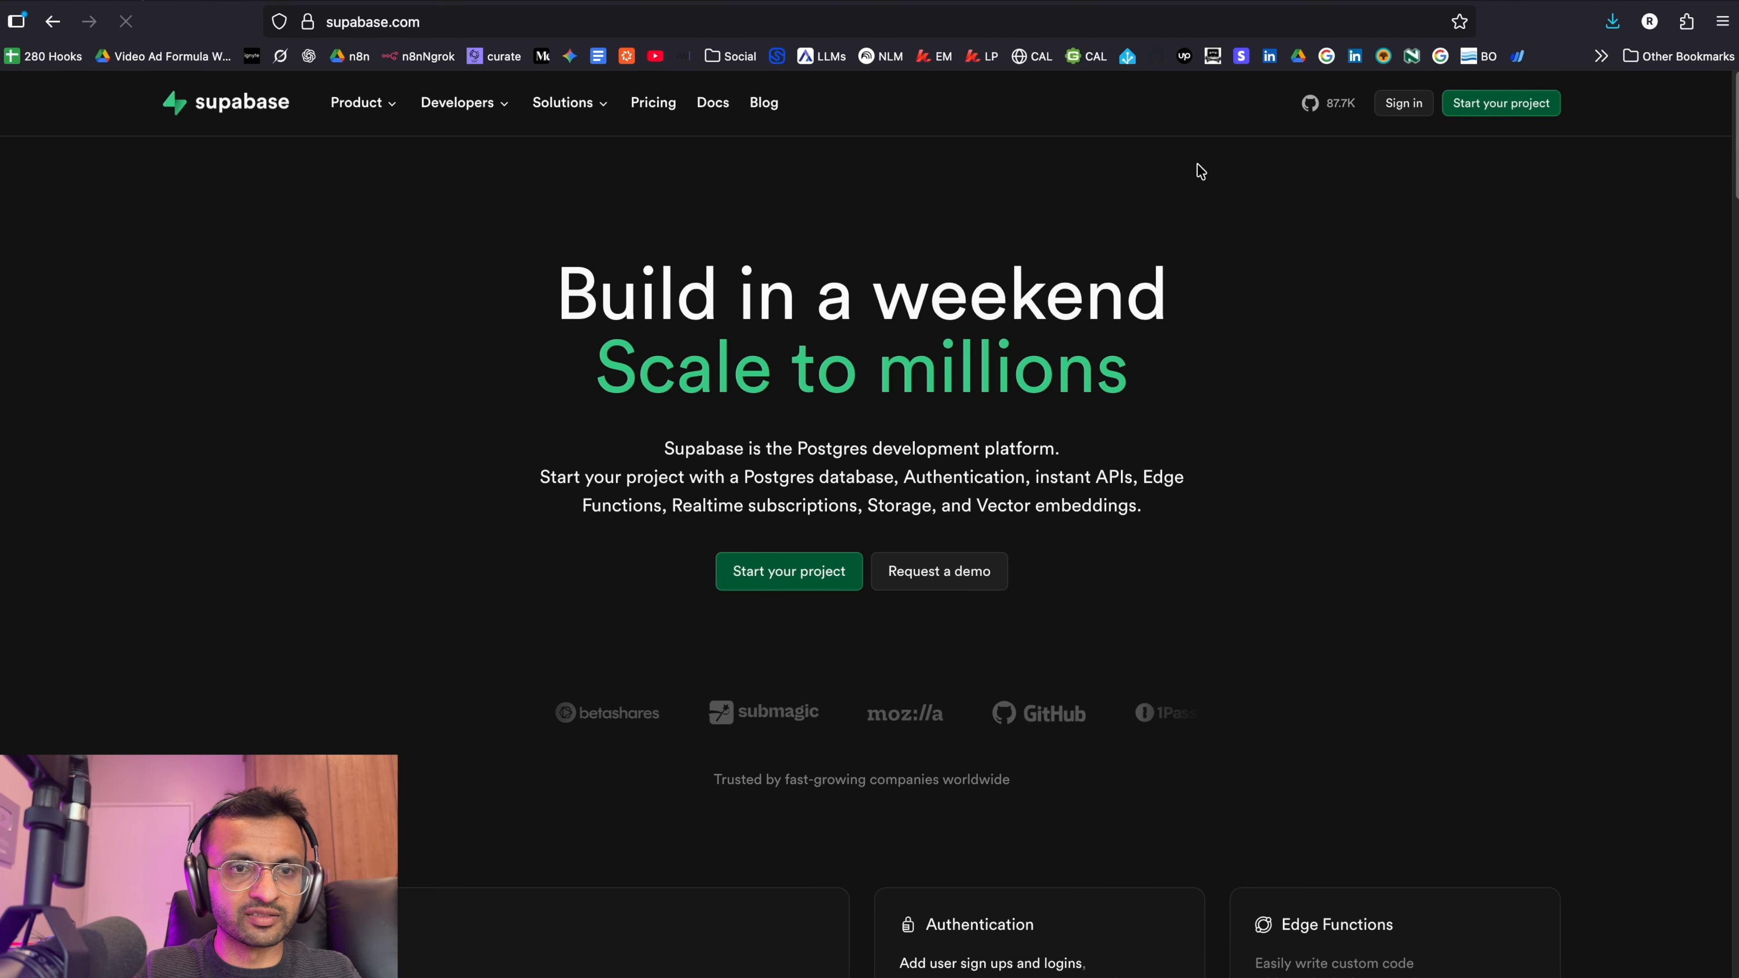
pyautogui.click(1292, 350)
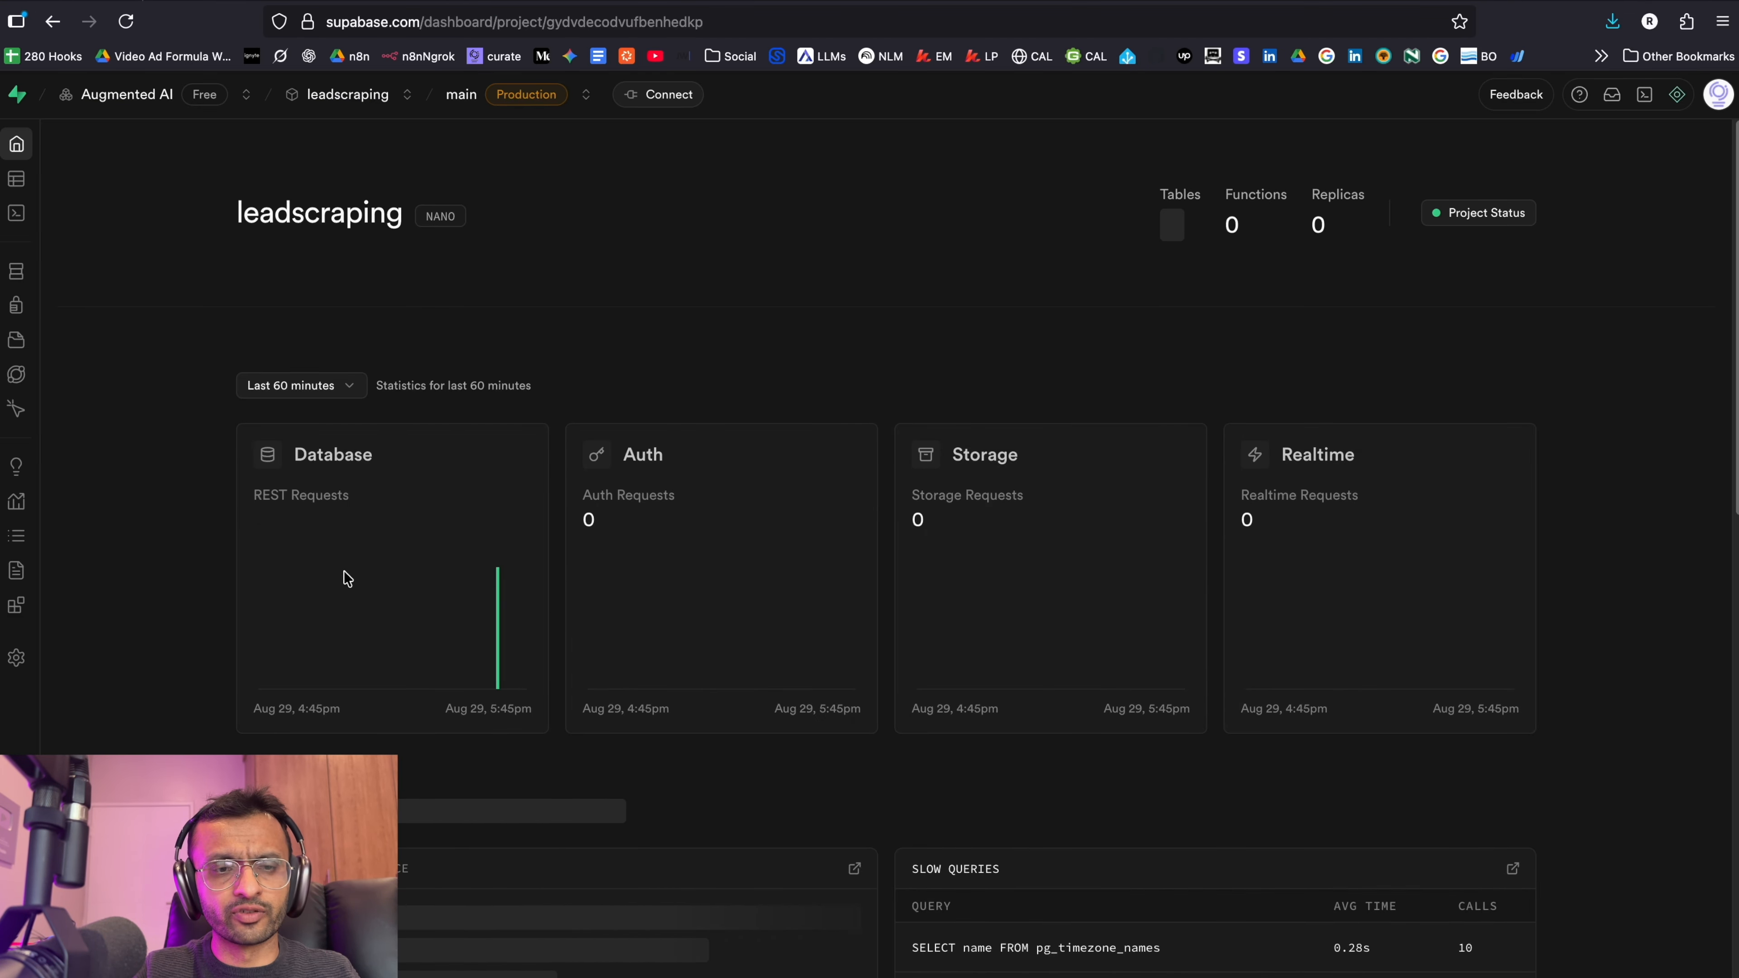
# - Select the whole CREATE TABLE contacts query in Supabase's SQL Editor, and switch back to the Apify run's output page
pyautogui.click(16, 212)
pyautogui.moveTo(473, 432); pyautogui.dragTo(358, 175)
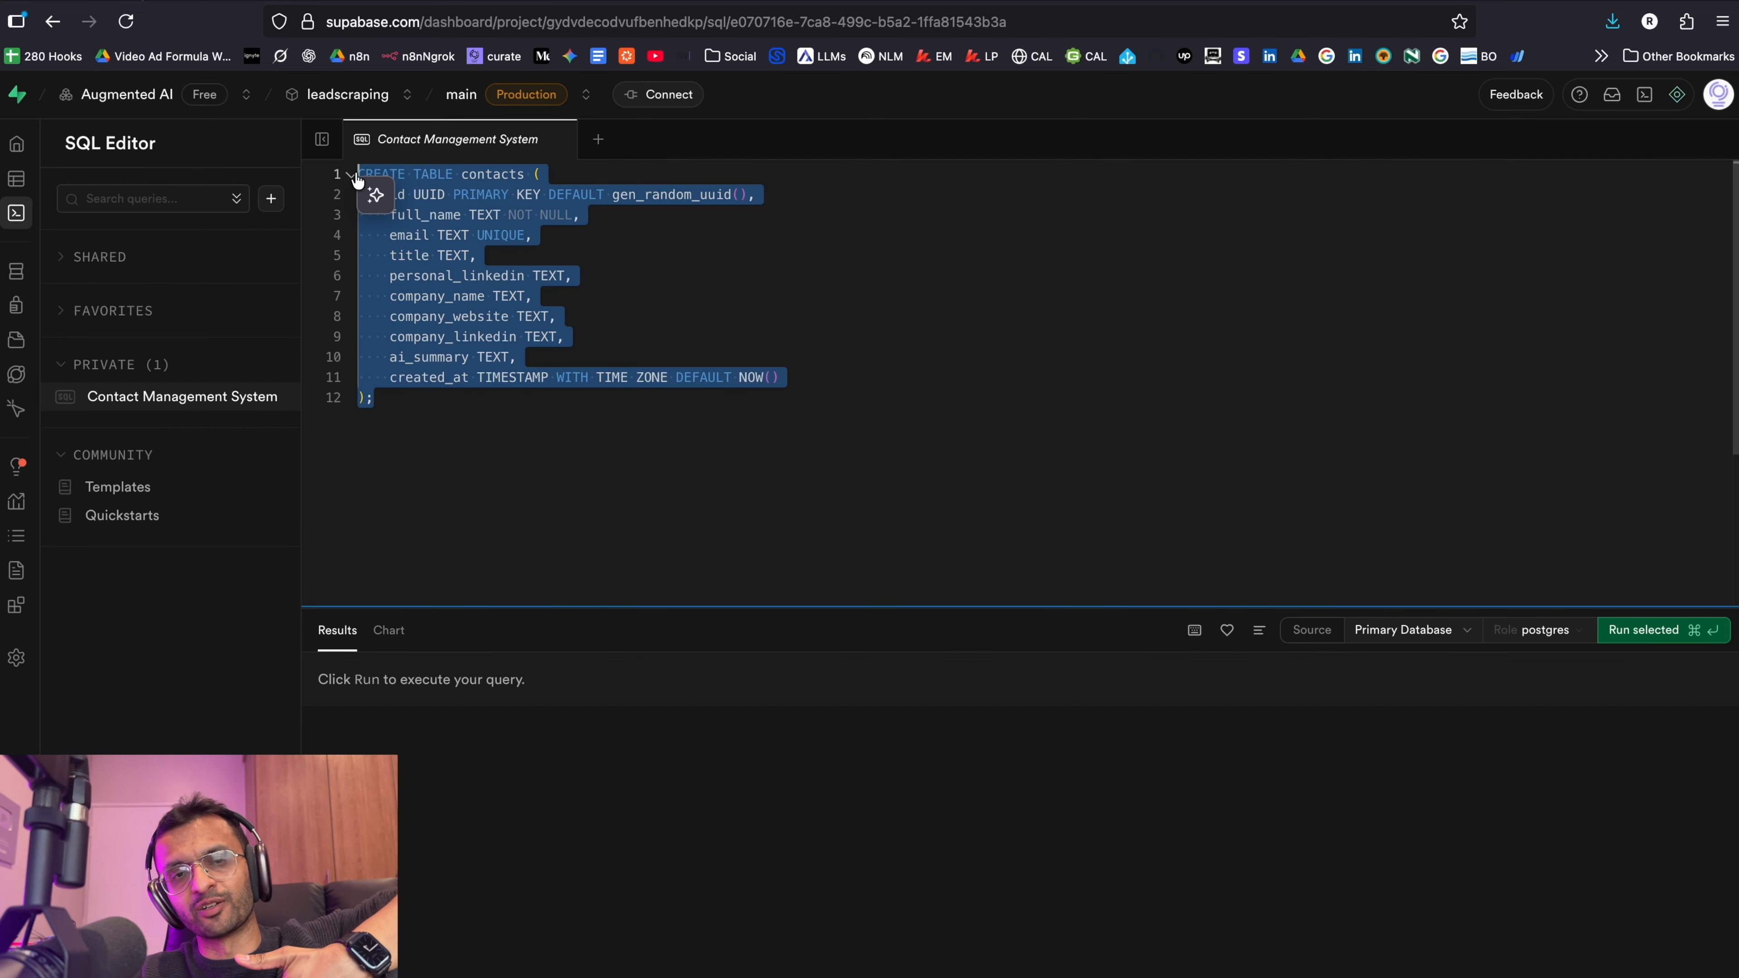
pyautogui.click(375, 196)
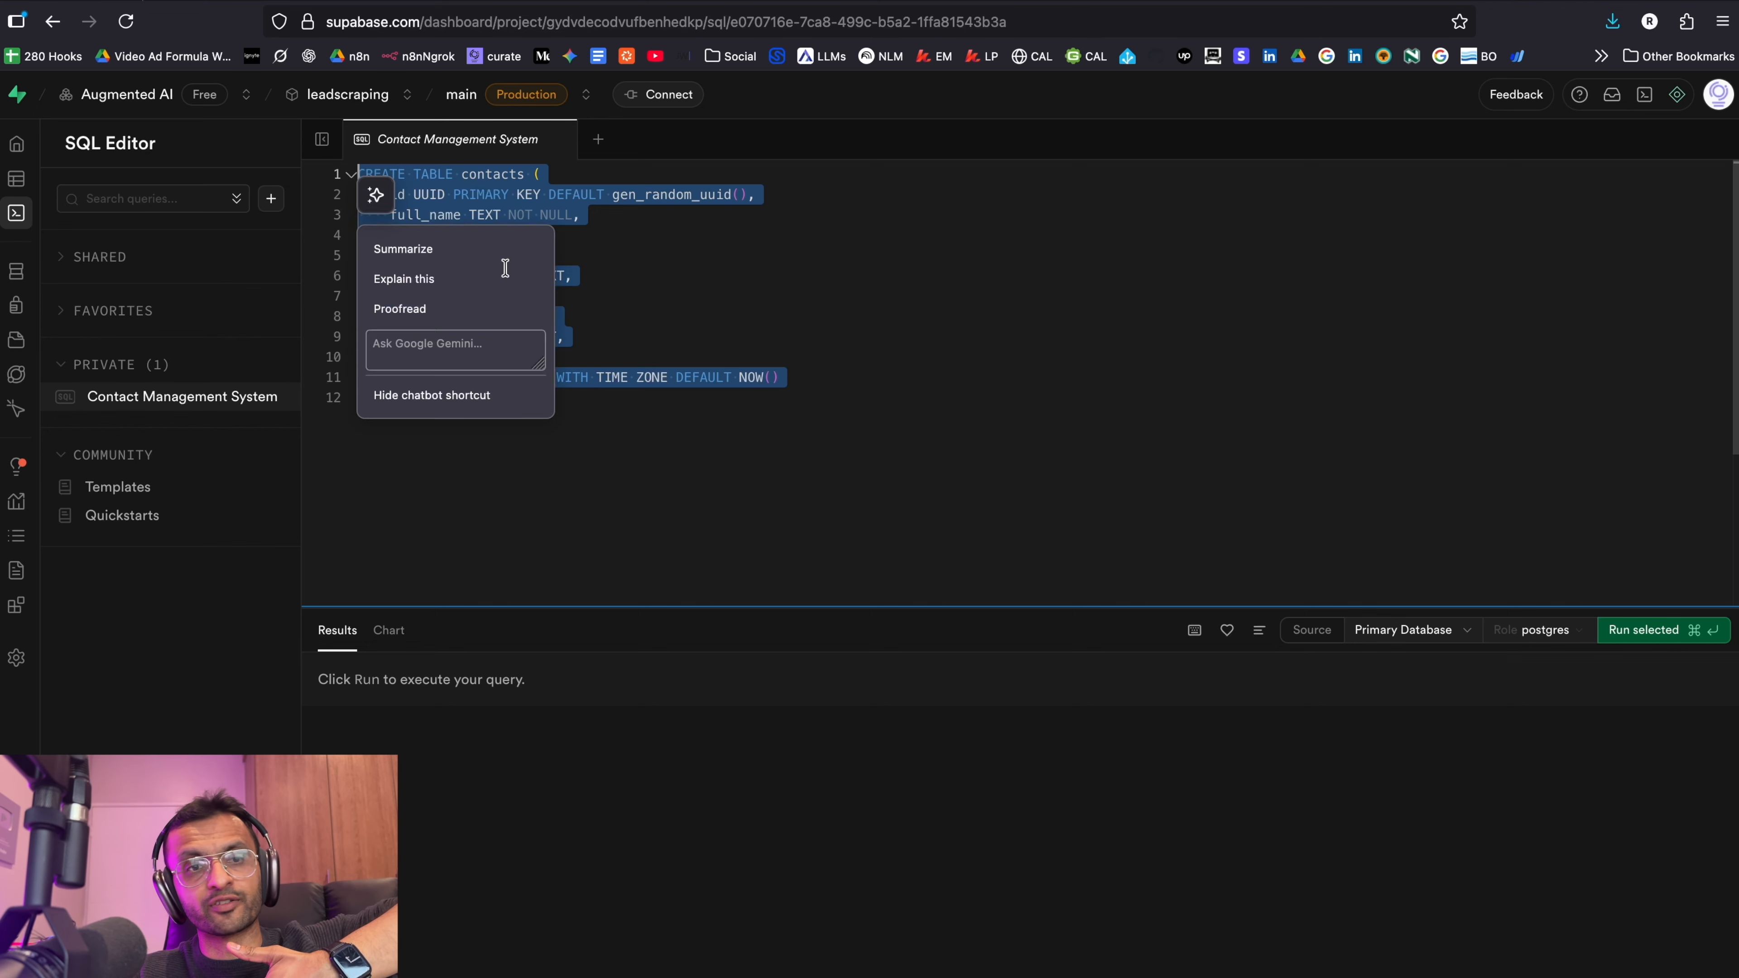
pyautogui.click(983, 1)
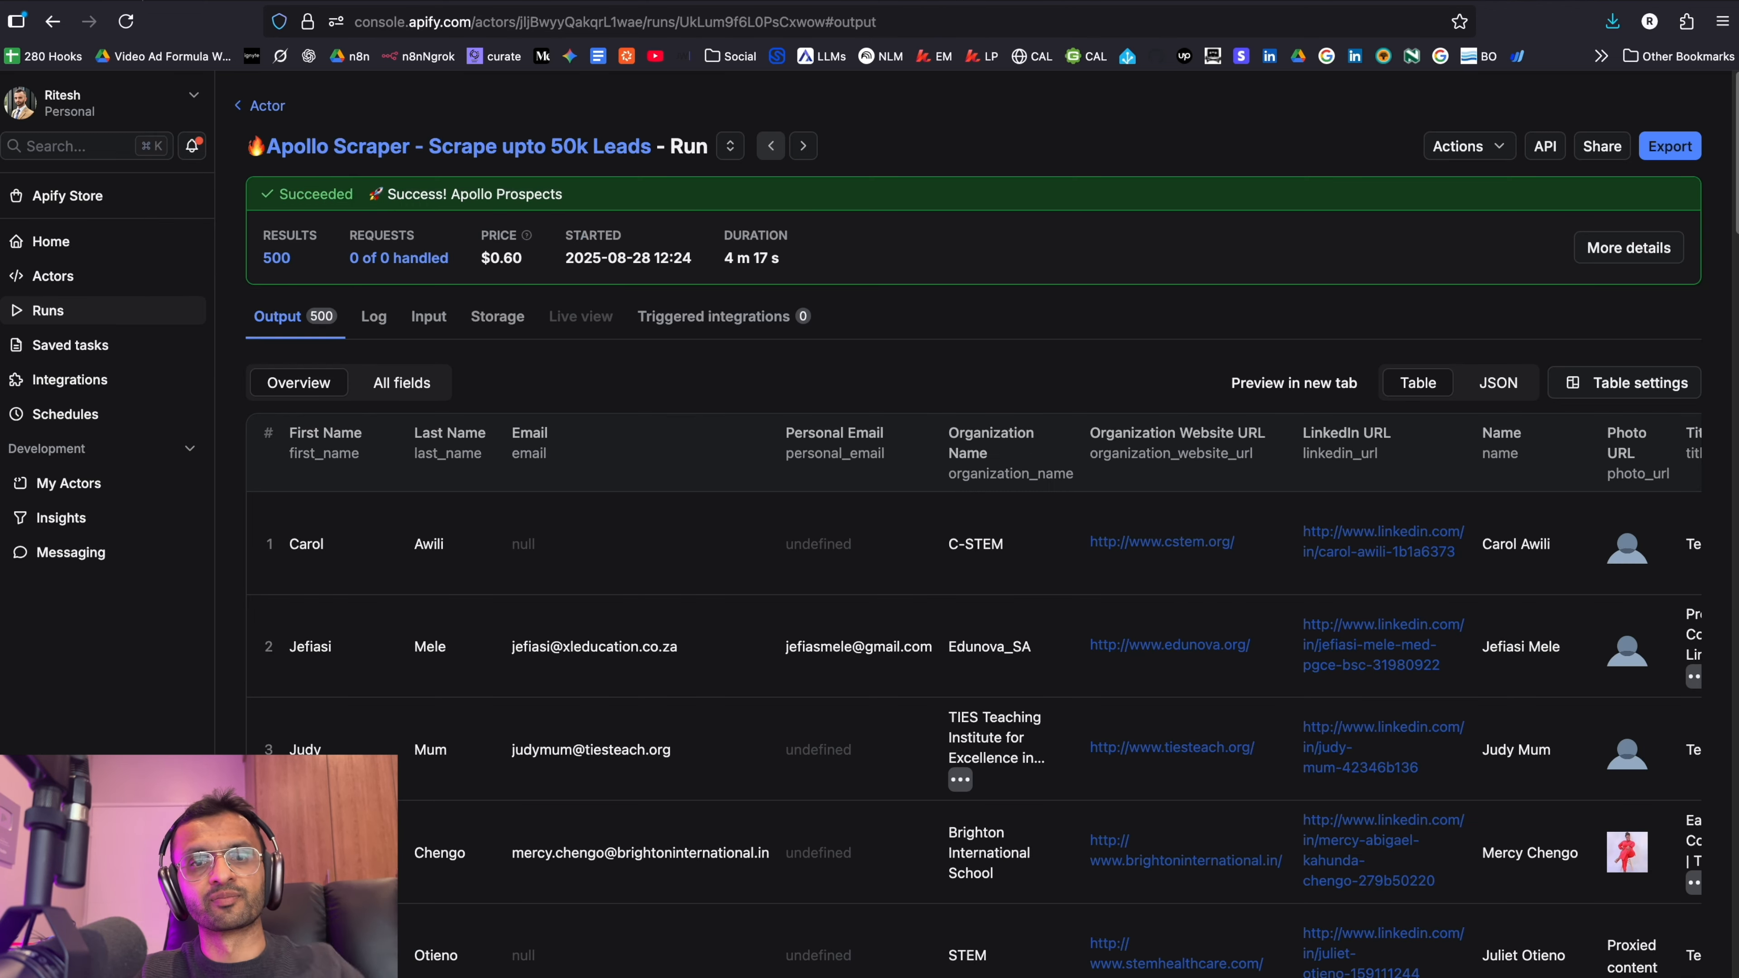